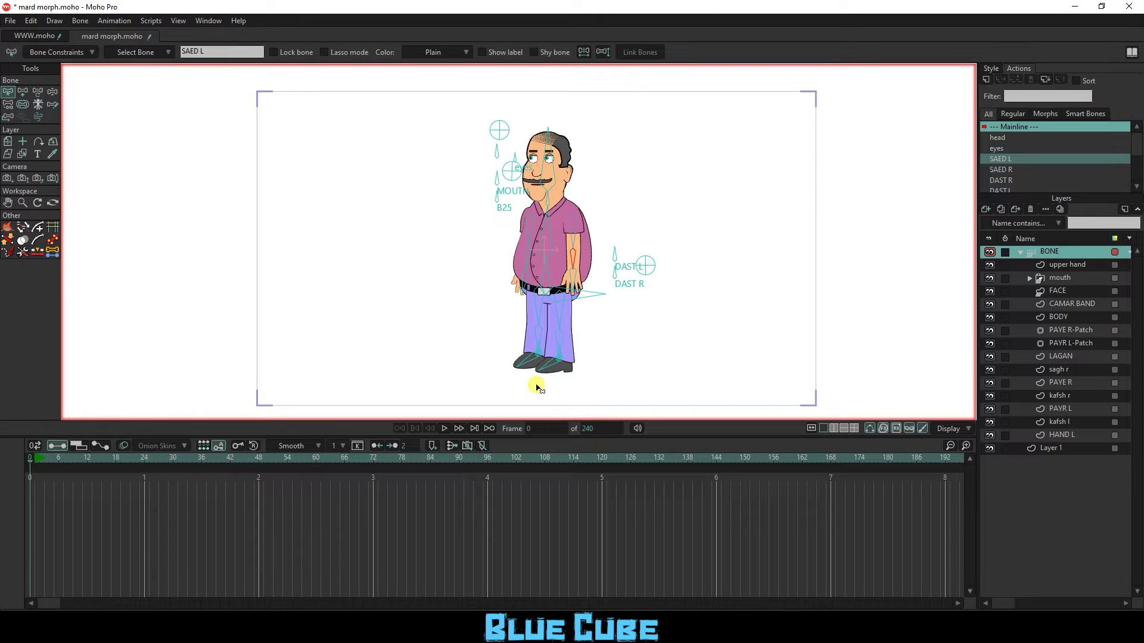
Step: Render a preview of the current frame with Ctrl+R, then close the preview window
key("ctrl+r")
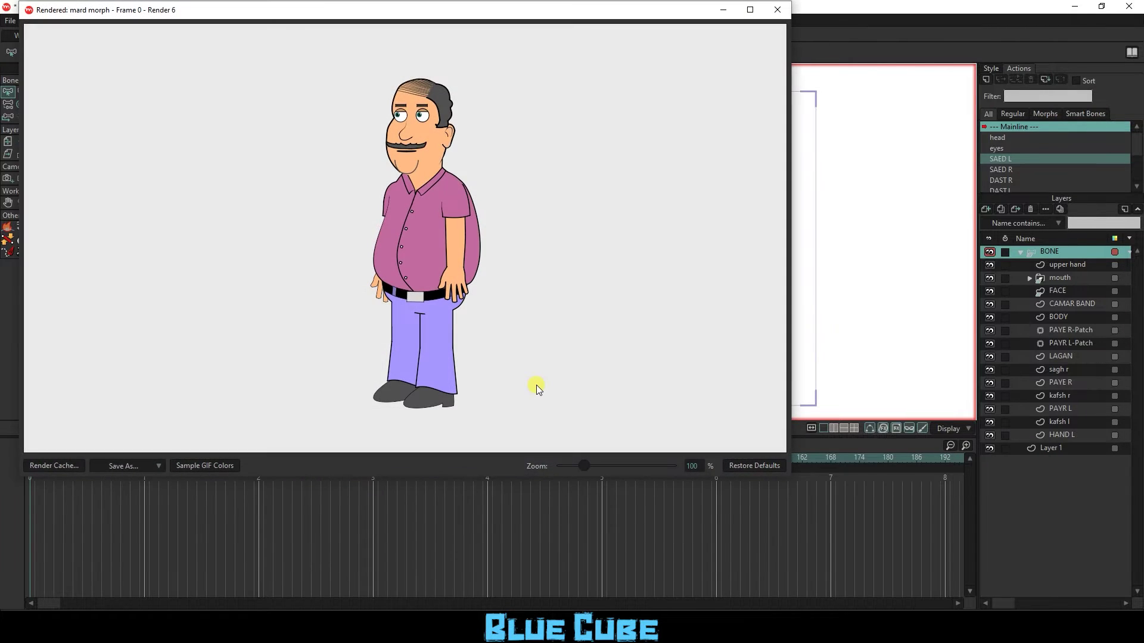
left_click(777, 10)
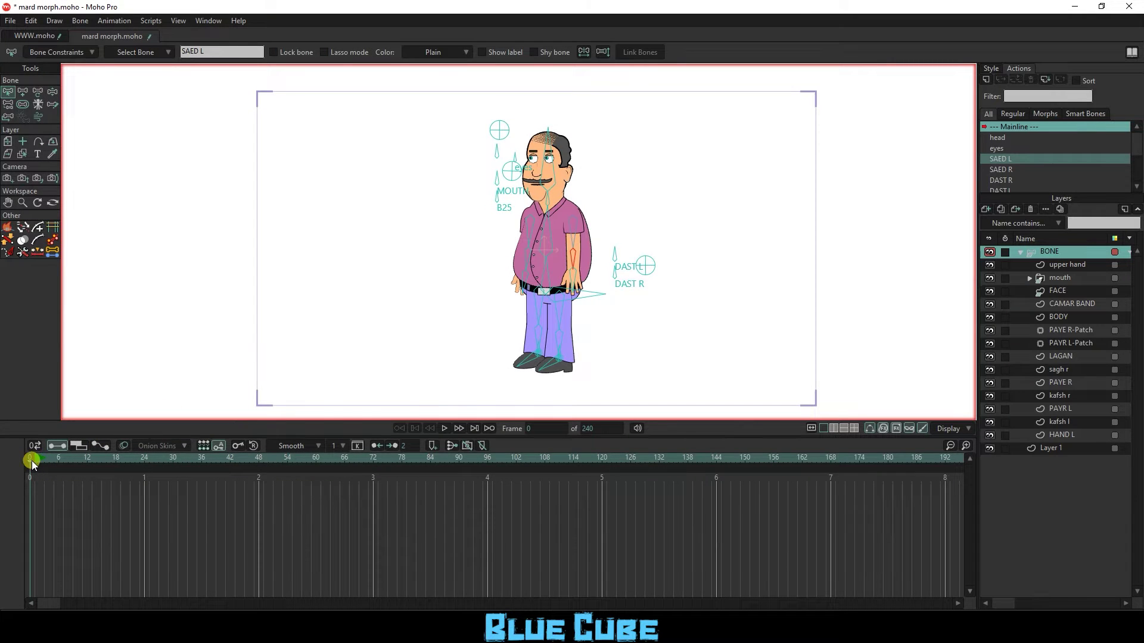
Step: Import the sword PNG as a new image layer and shrink it to 33.5%
left_click(984, 211)
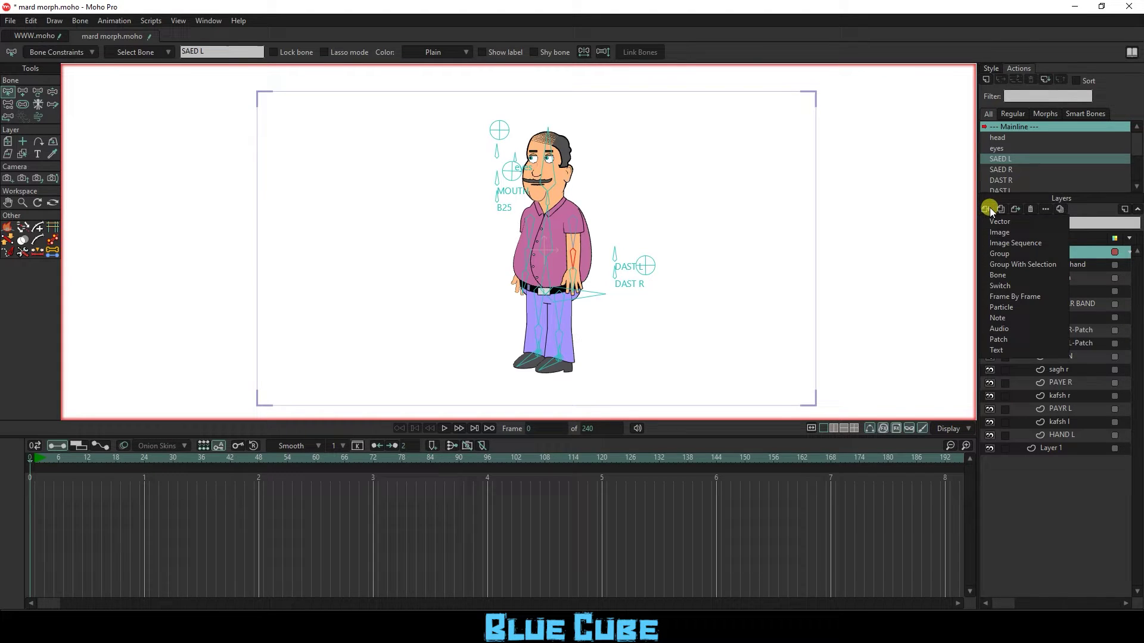
left_click(998, 235)
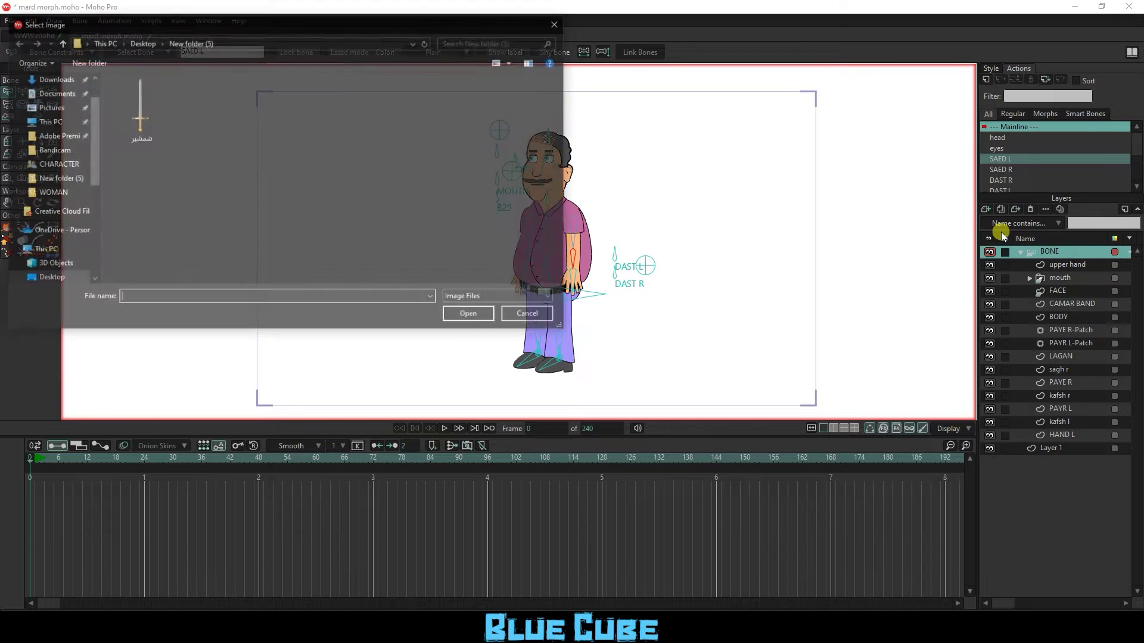
left_click(137, 108)
left_click(479, 317)
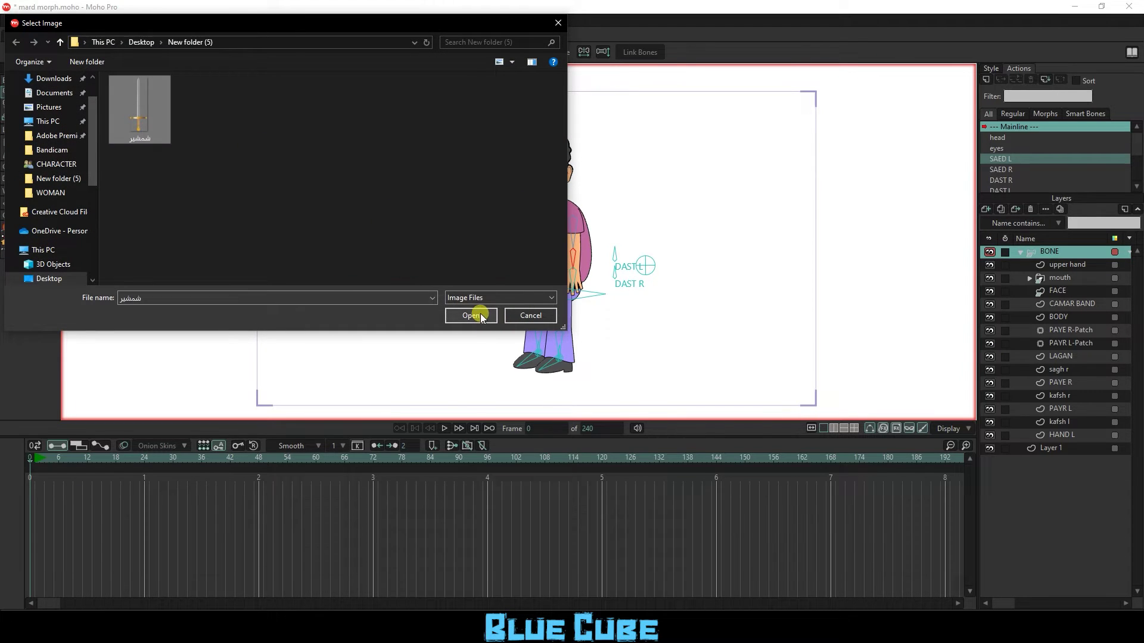
scroll(619, 259, "down", 4)
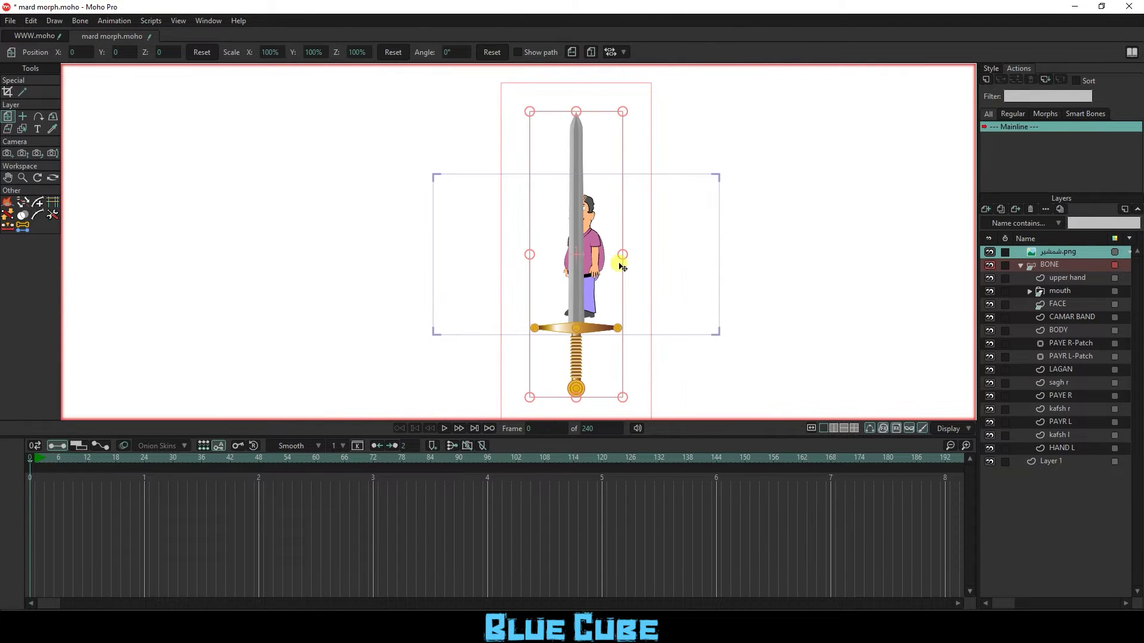
left_click_drag(630, 117, 593, 208)
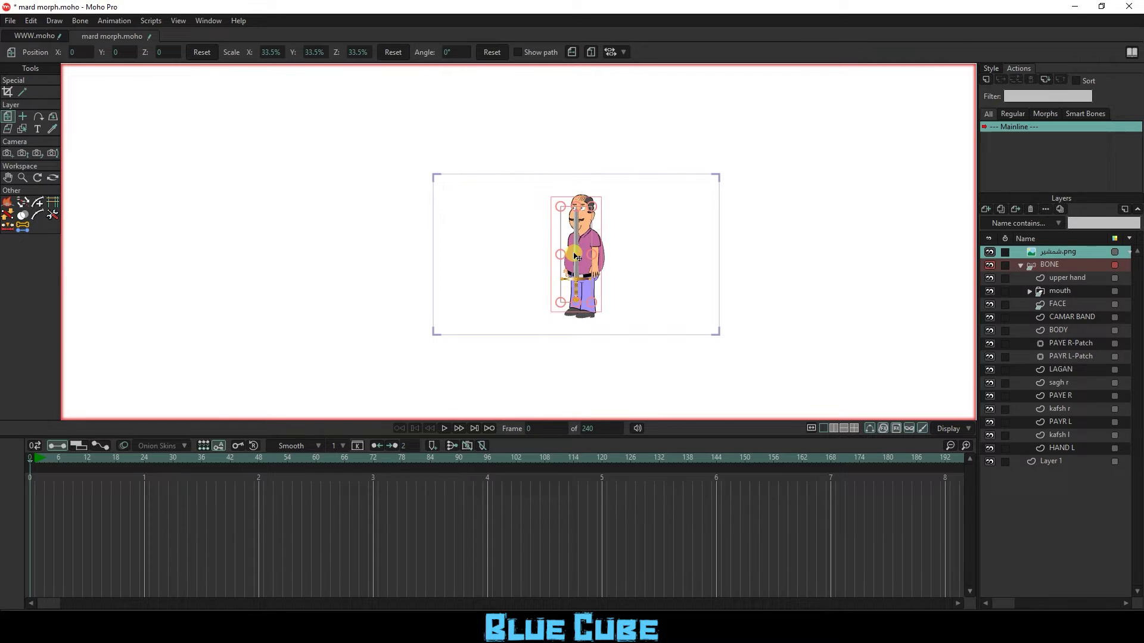
Step: Move the sword layer just below the upper hand layer in the BONE group
scroll(583, 271, "up", 4)
scroll(582, 271, "up", 2)
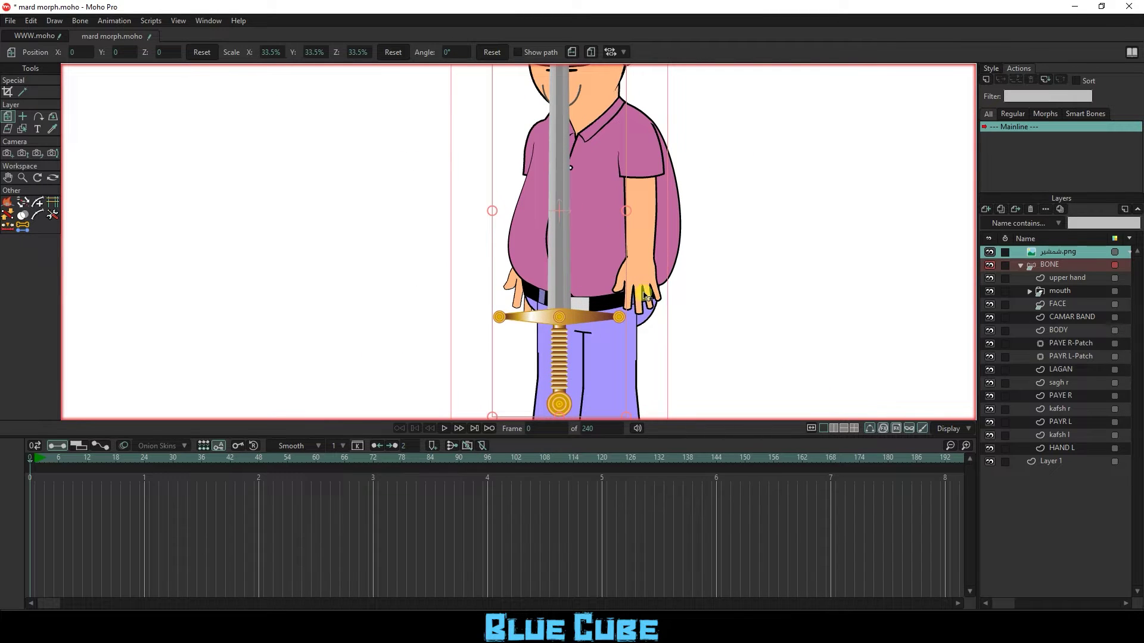
left_click(1064, 278)
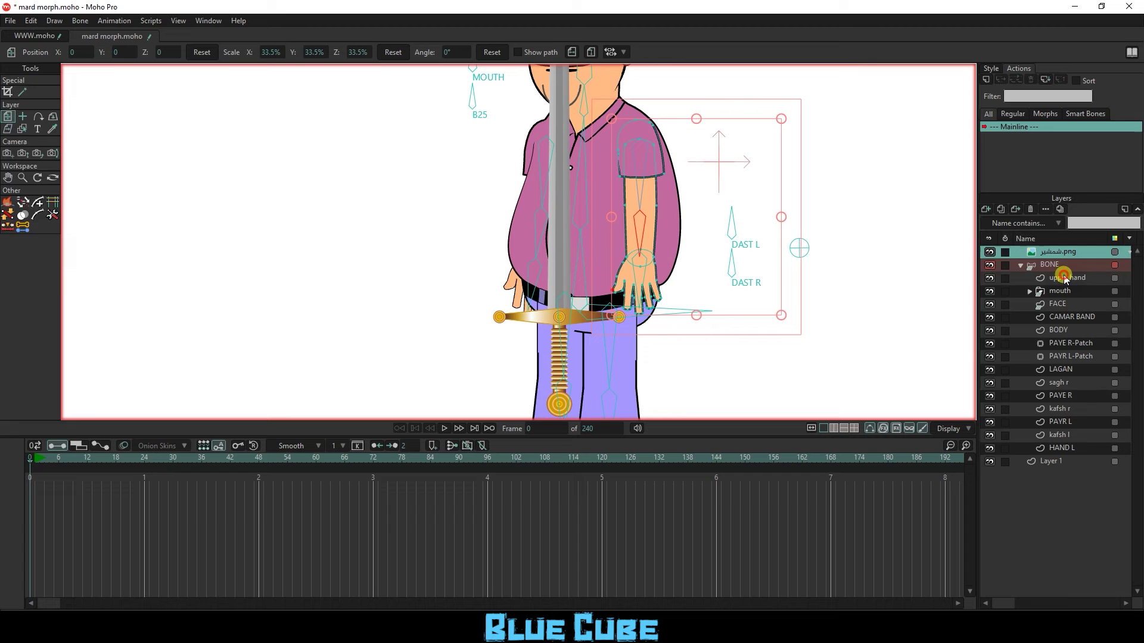
left_click(987, 278)
left_click(988, 278)
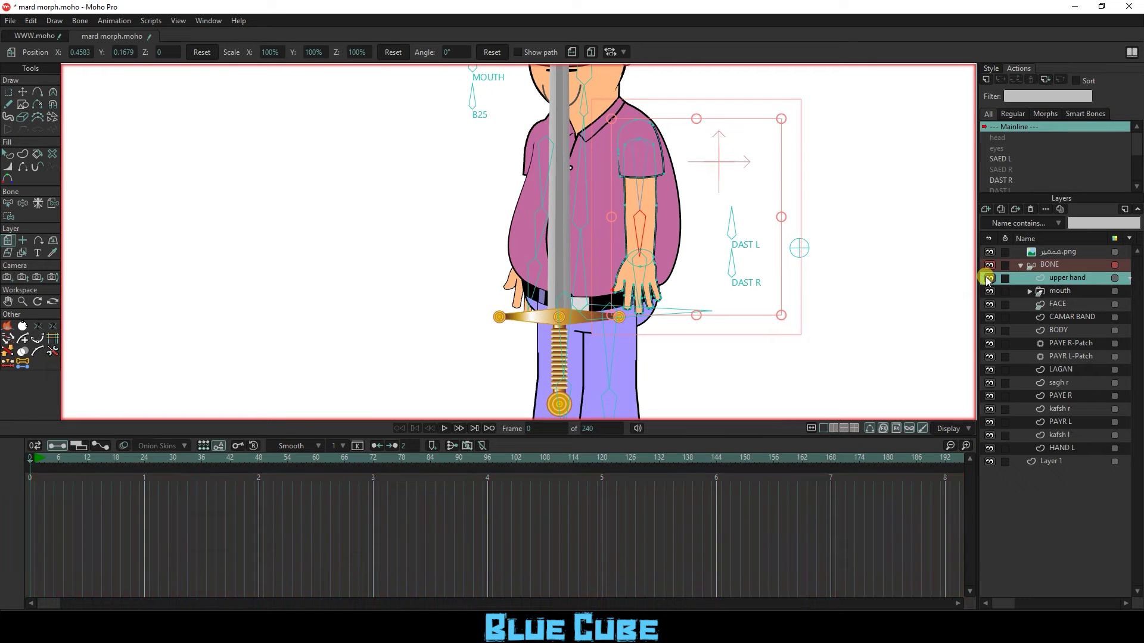
left_click(1042, 253)
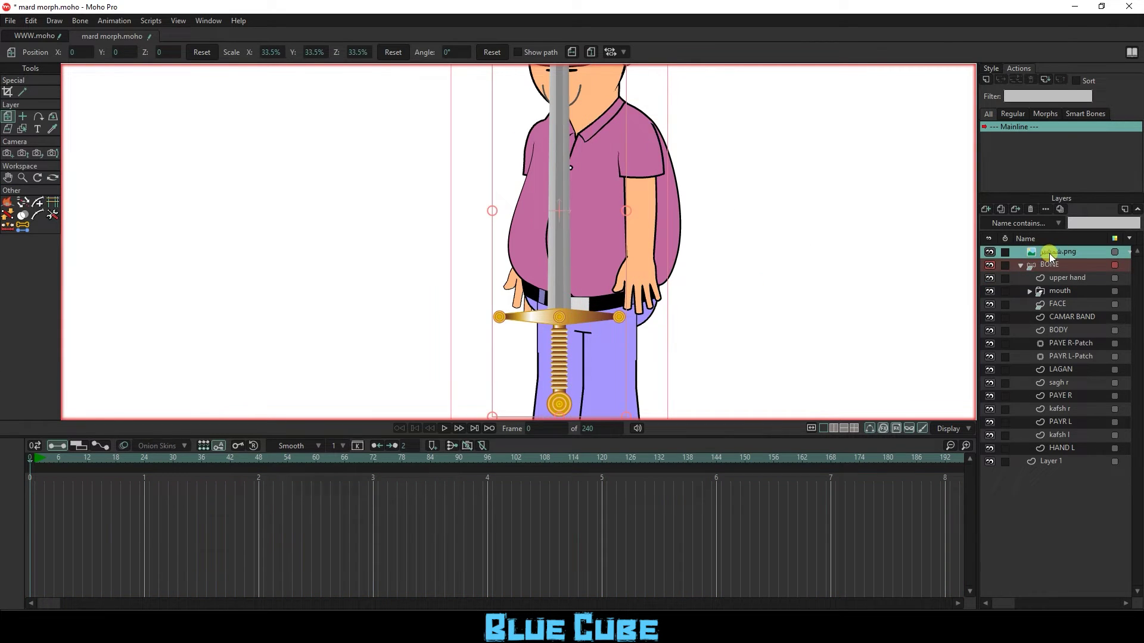
left_click_drag(1050, 253, 1058, 285)
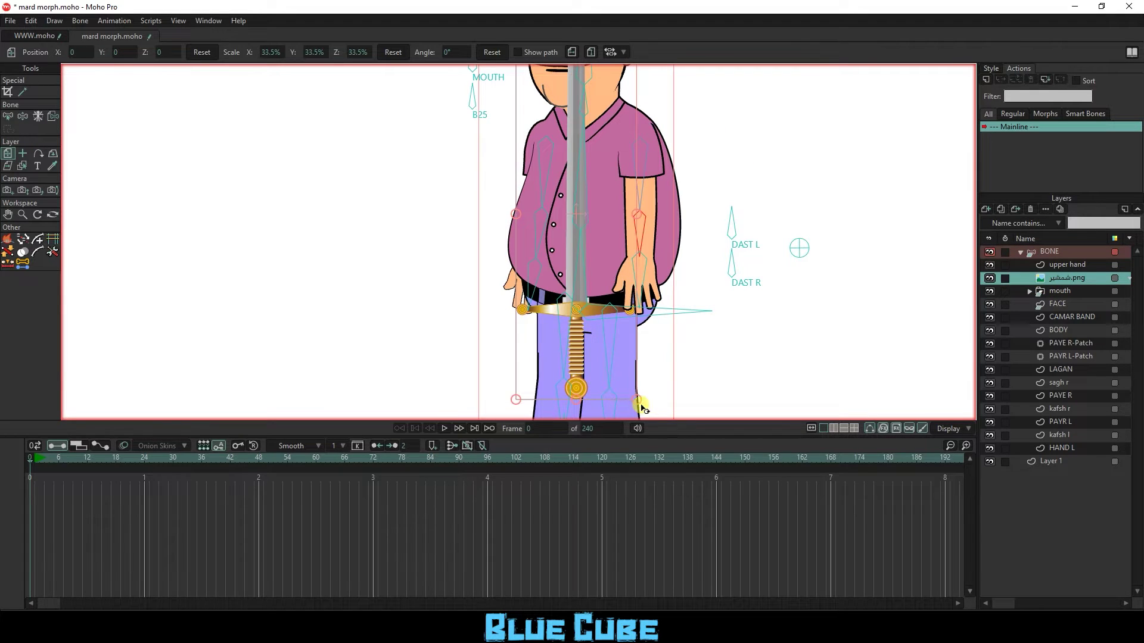
Step: Scale the sword to 27.3%, rotate it to 89.5°, and seat its hilt in the hand
left_click_drag(637, 399, 642, 297)
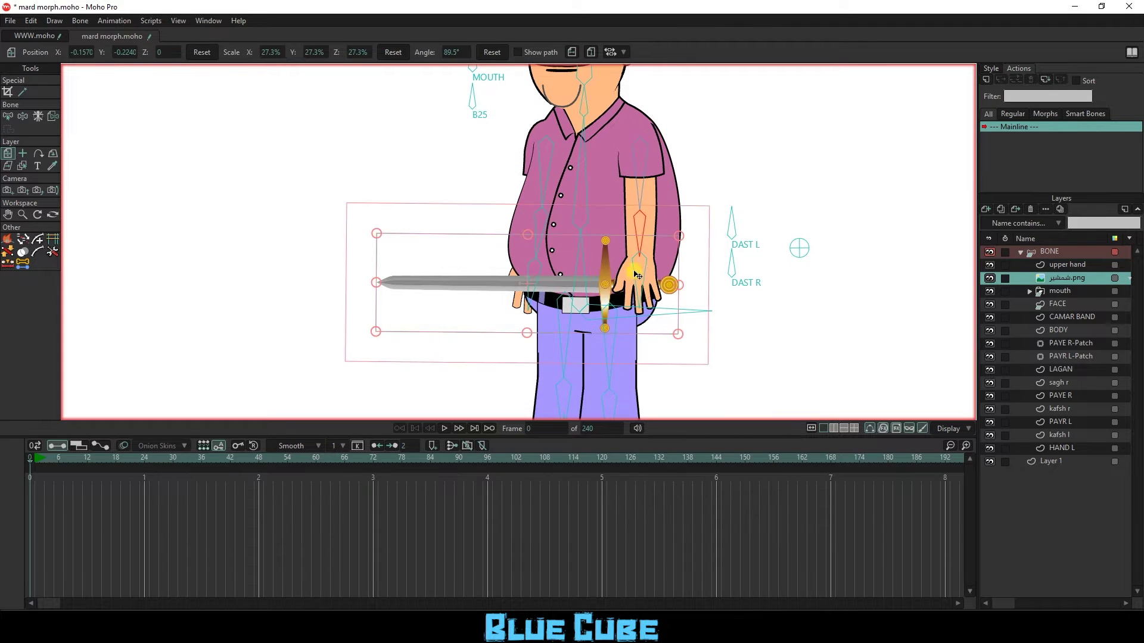
scroll(649, 297, "up", 4)
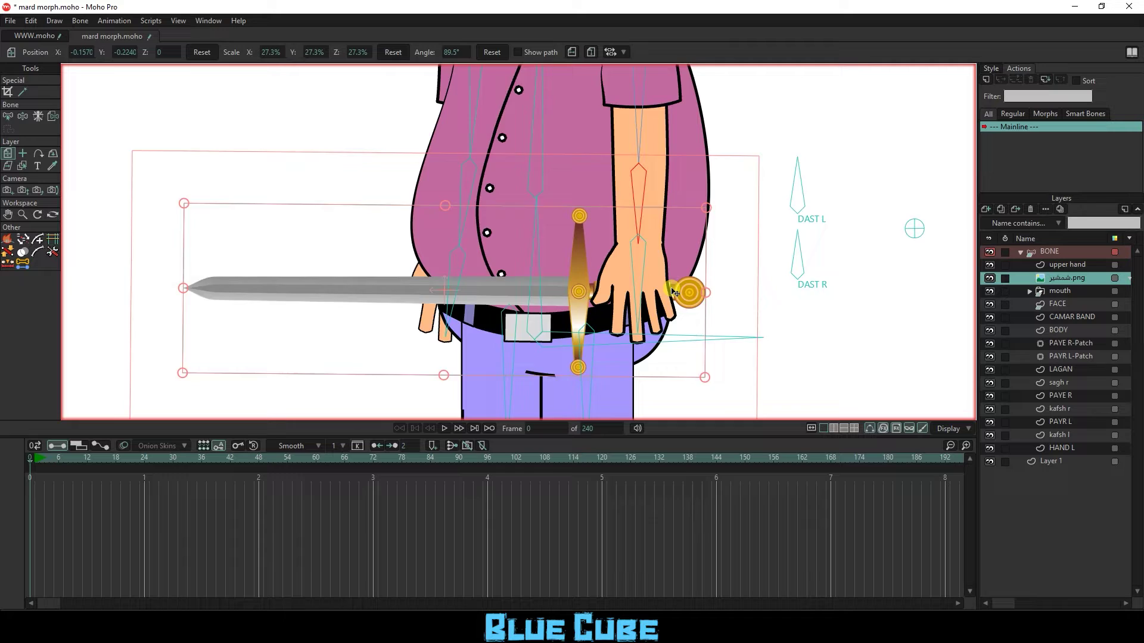
scroll(675, 293, "up", 3)
left_click_drag(695, 296, 702, 303)
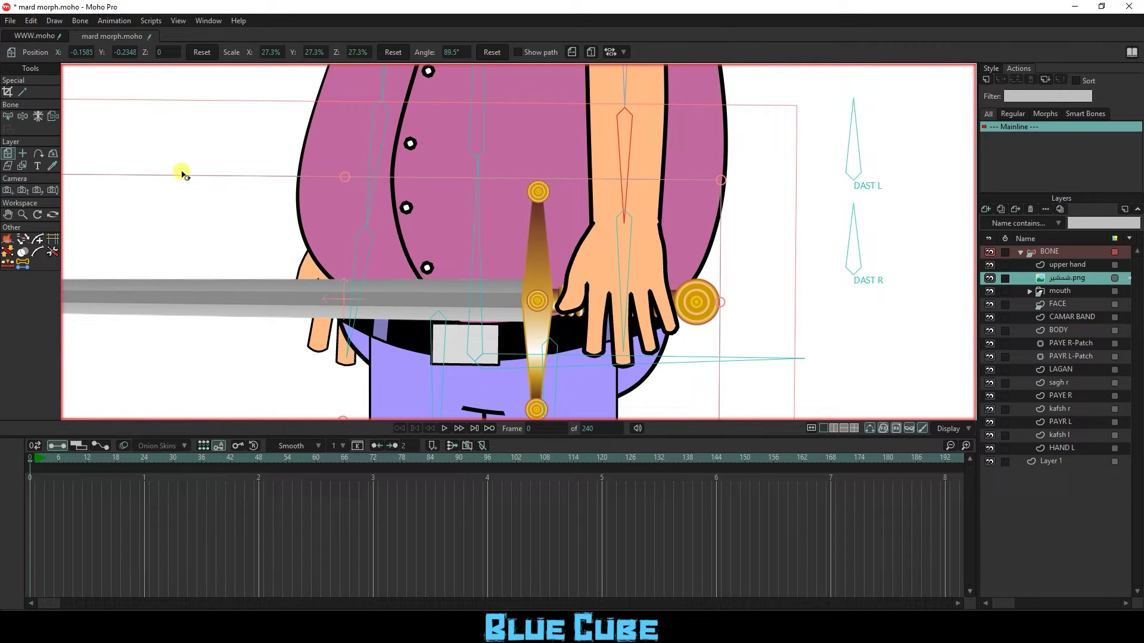
Step: Rotate the DAST R bone to test finger poses, then open the DAST R action for editing
left_click(1047, 252)
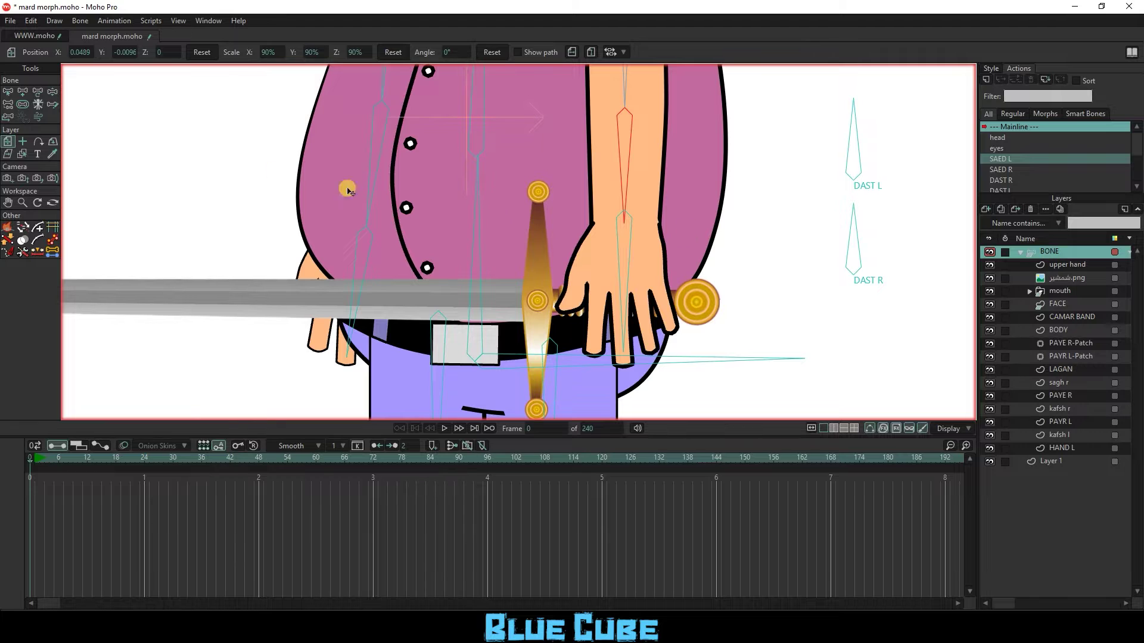
left_click(53, 92)
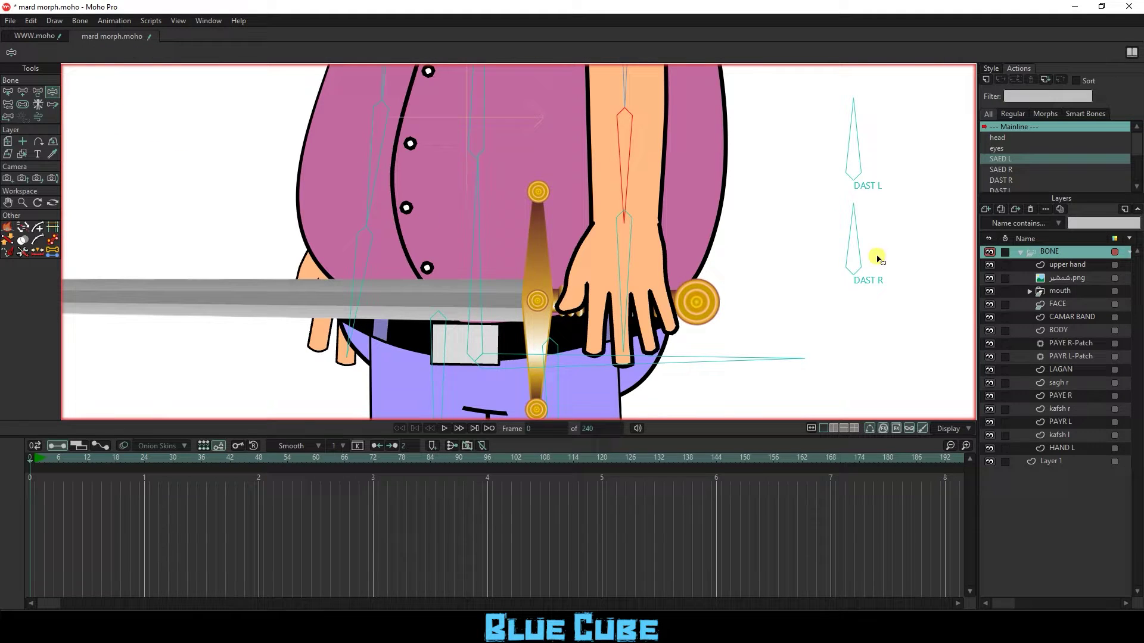
left_click_drag(857, 234, 946, 393)
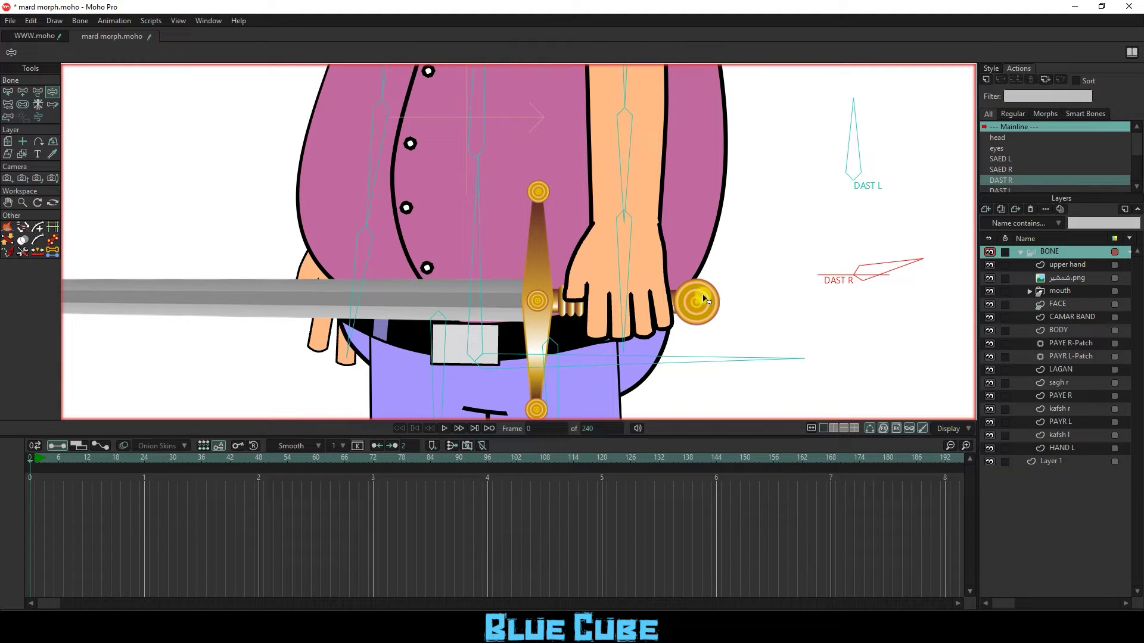
left_click_drag(899, 258, 855, 231)
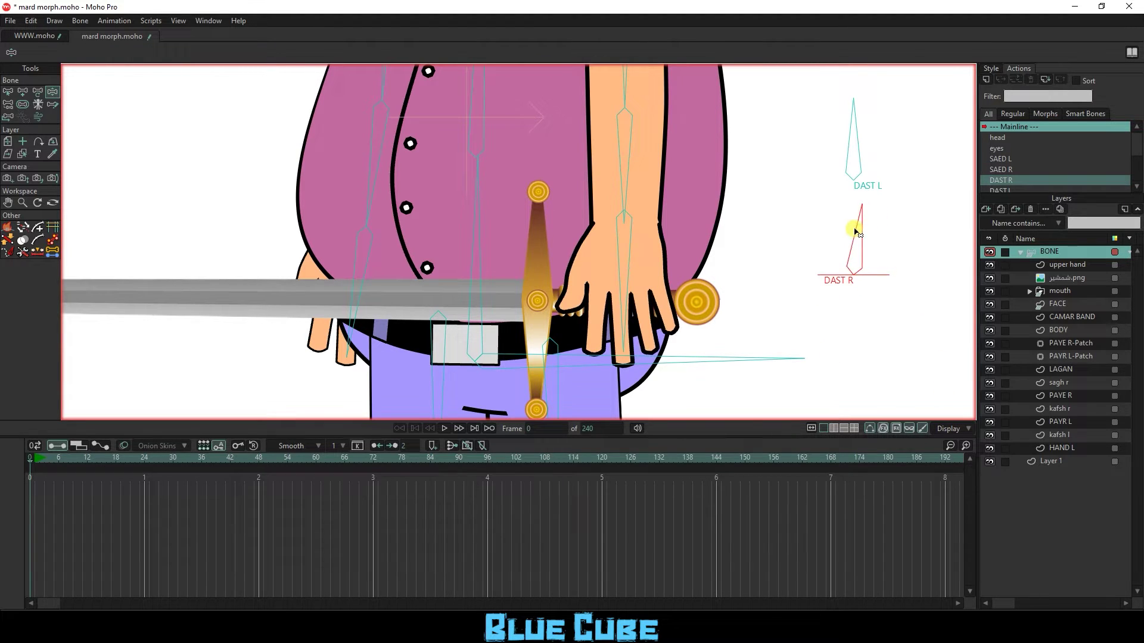
left_click(1002, 181)
double_click(999, 181)
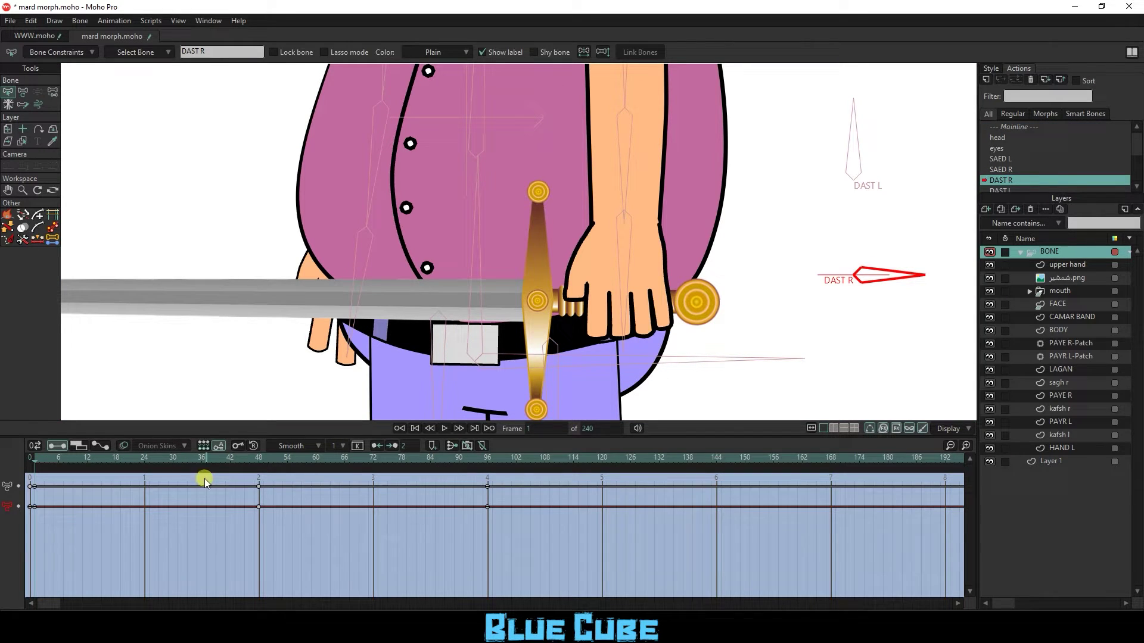
Step: Preview the DAST R hand poses and select the upper hand layer for point editing
left_click_drag(205, 463, 35, 484)
scroll(630, 298, "up", 5)
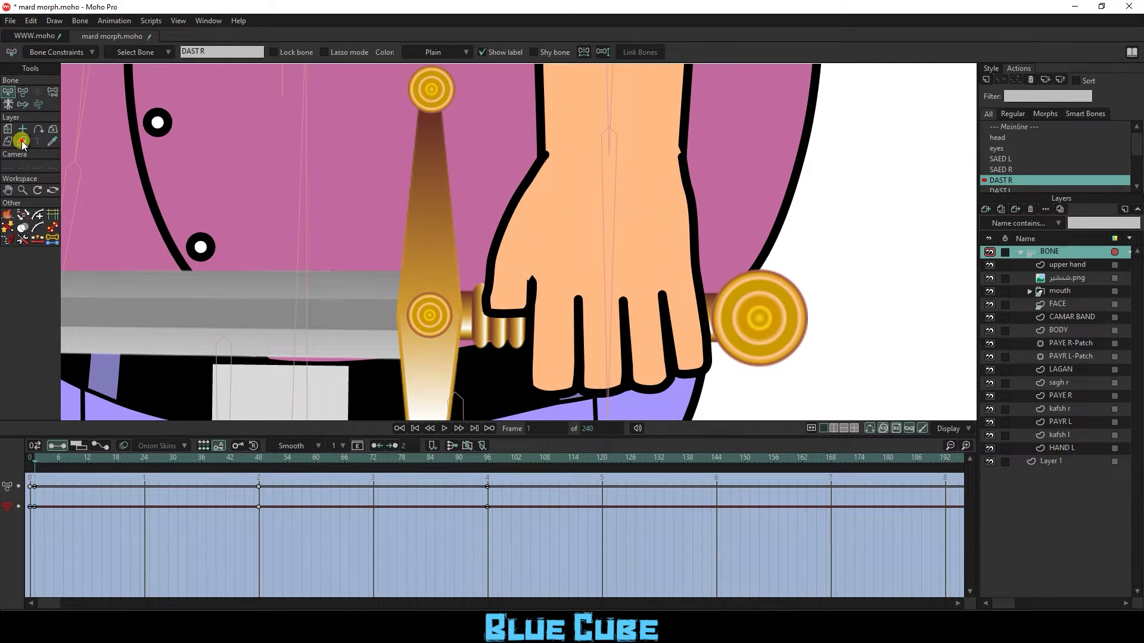
left_click(22, 141)
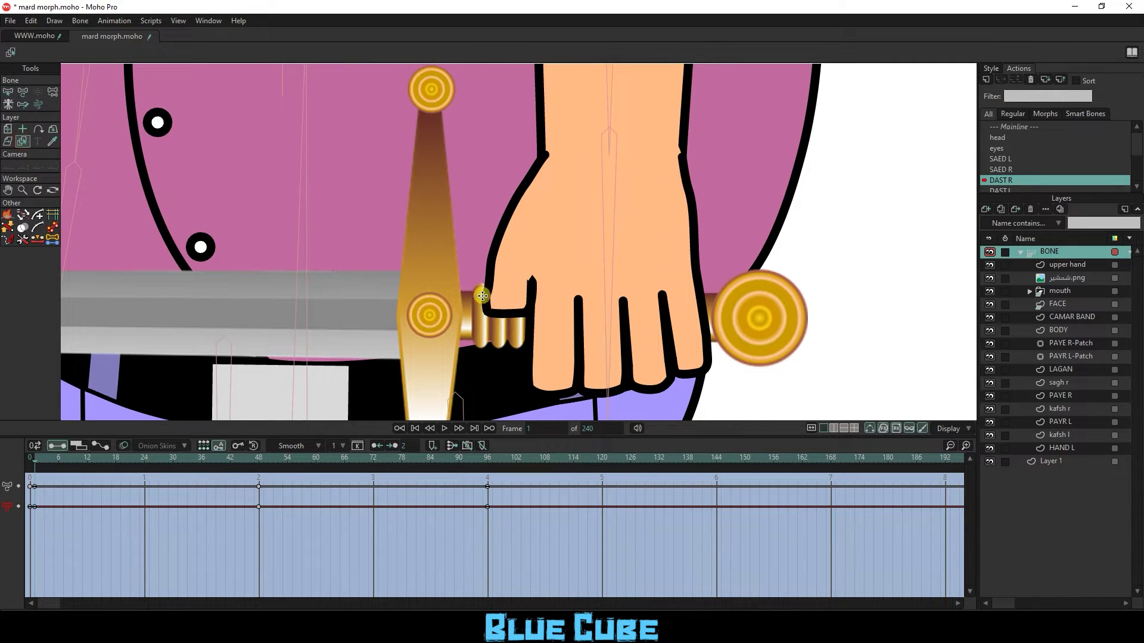
left_click(1066, 264)
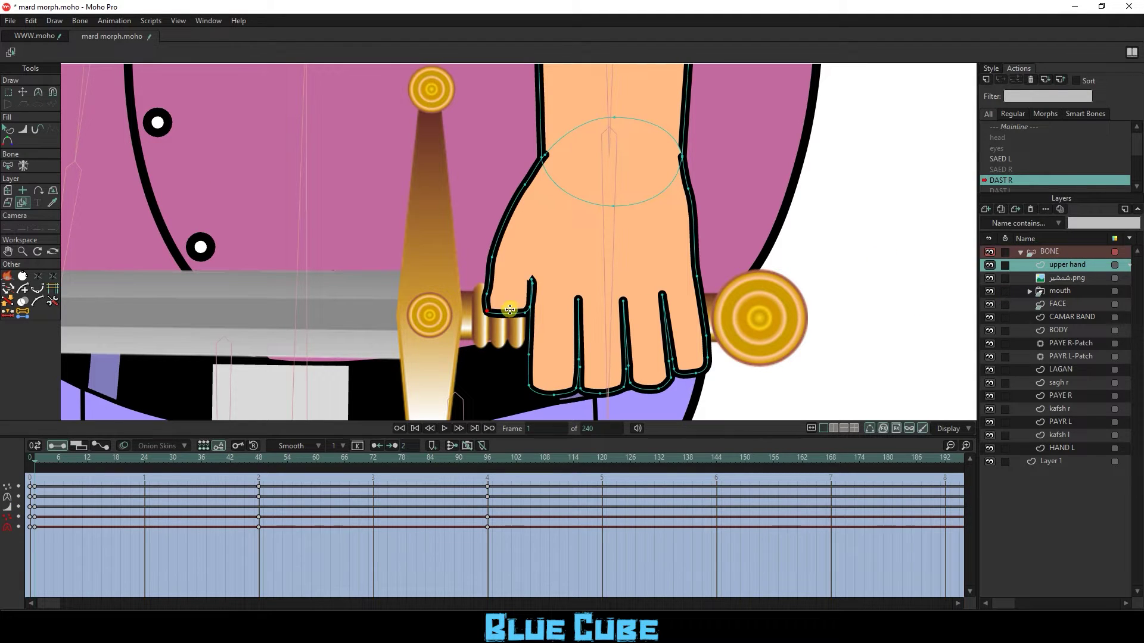
left_click(18, 96)
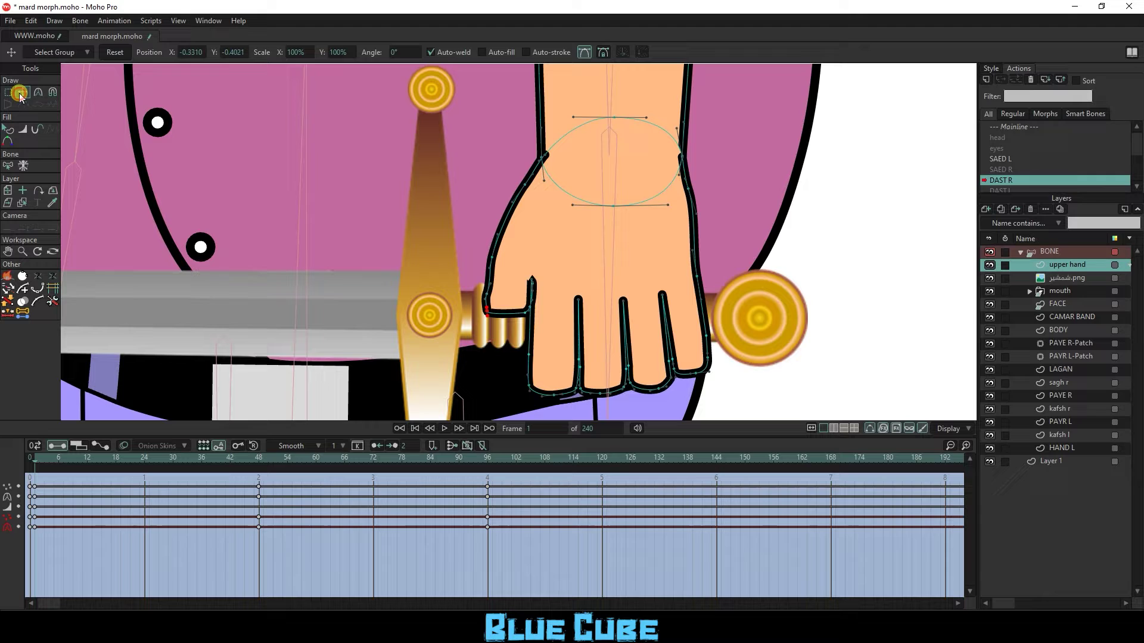
Step: Drag the thumb's outline points upward so the thumb folds over the sword grip
scroll(539, 316, "up", 5)
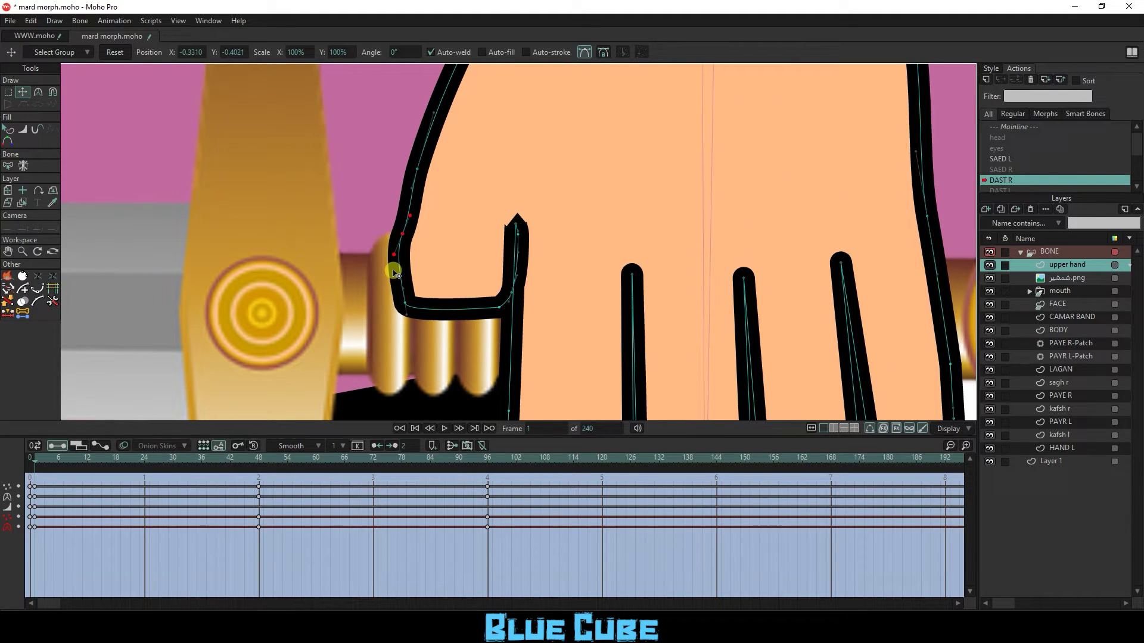
left_click_drag(401, 302, 379, 245)
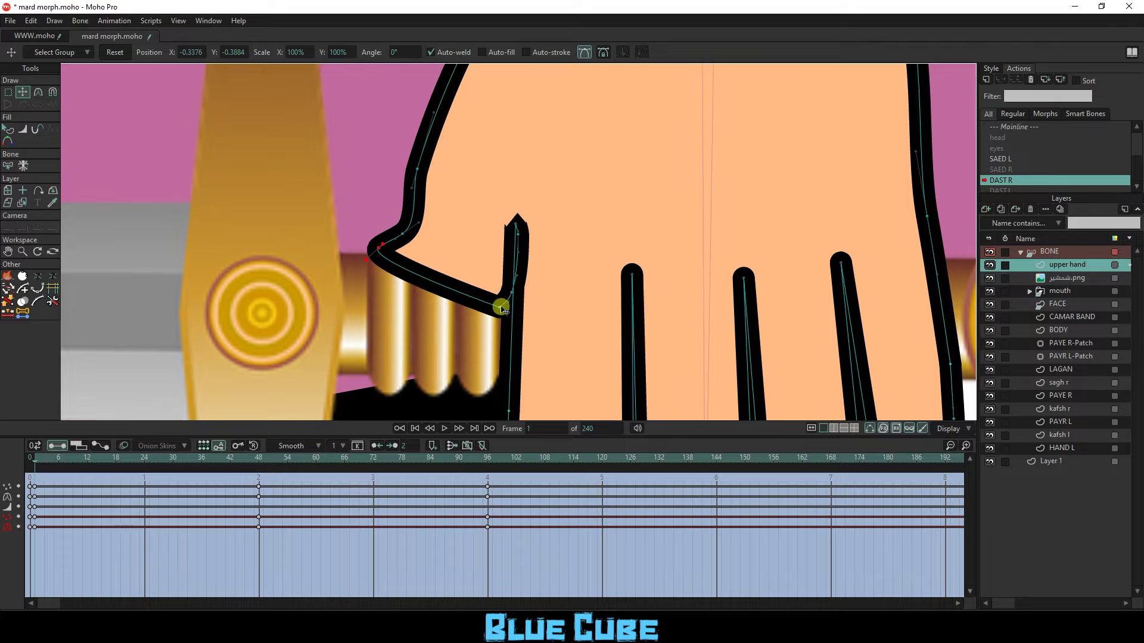
left_click_drag(510, 296, 516, 253)
left_click_drag(498, 308, 504, 253)
left_click_drag(413, 249, 383, 242)
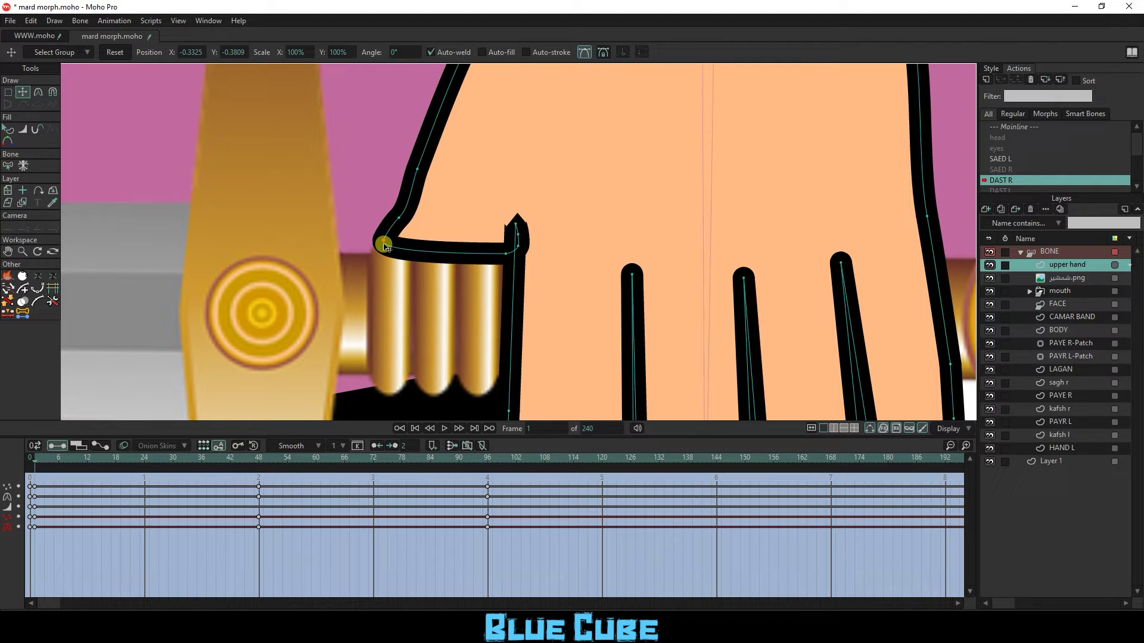
left_click_drag(507, 251, 484, 246)
scroll(528, 248, "up", 2)
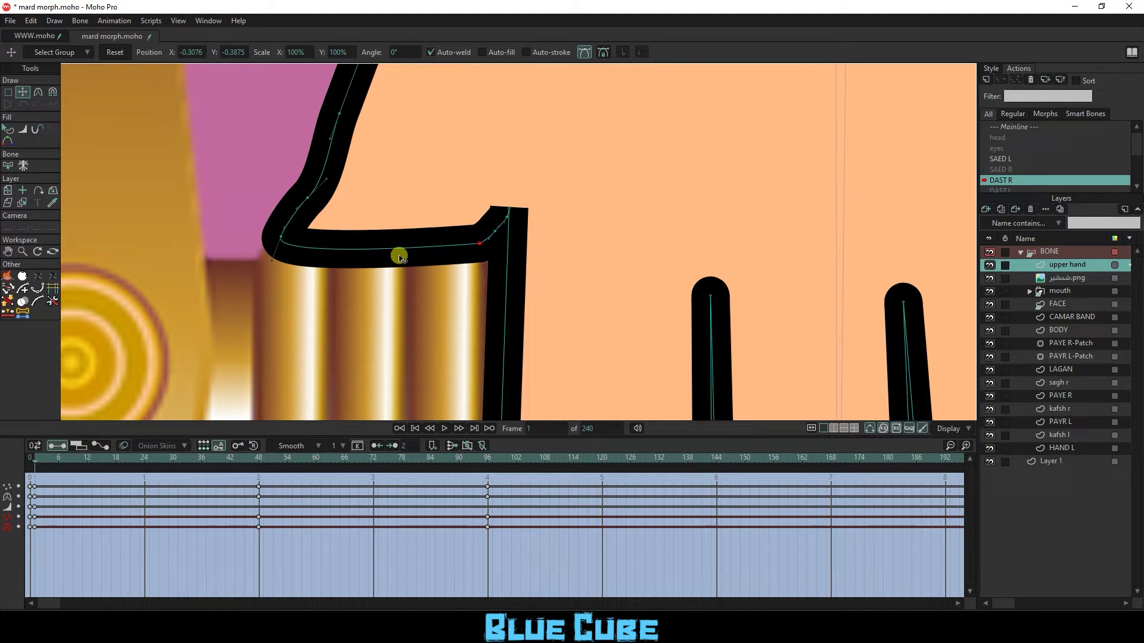
scroll(426, 253, "down", 4)
scroll(503, 329, "down", 3)
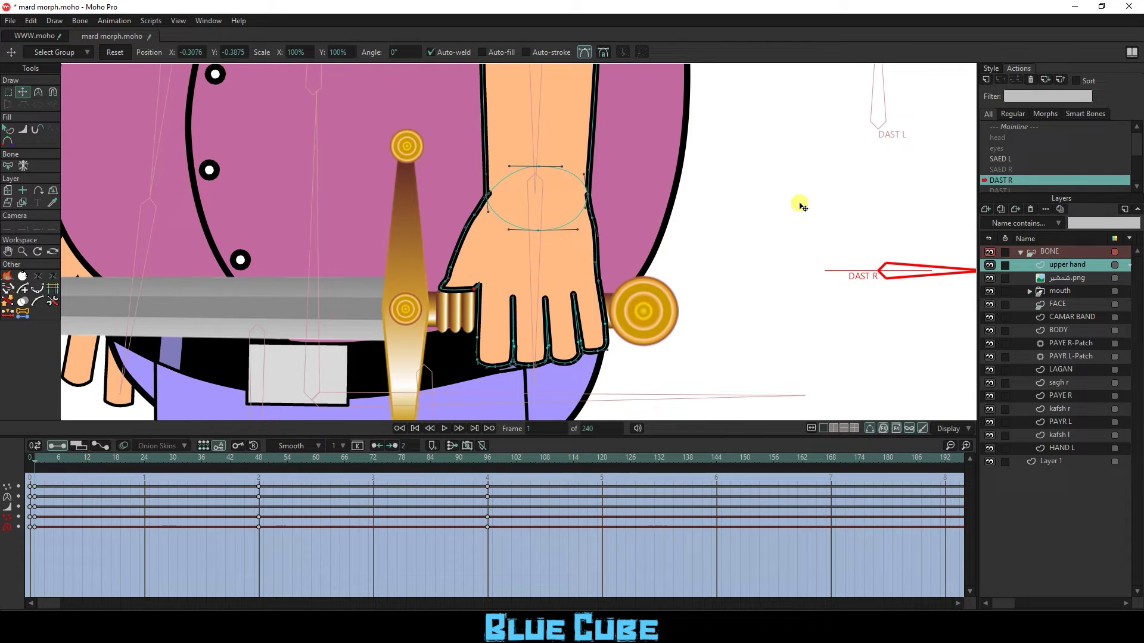
Step: Return to the Mainline timeline and test-swing the DAST R bone on the BONE layer
left_click(1024, 127)
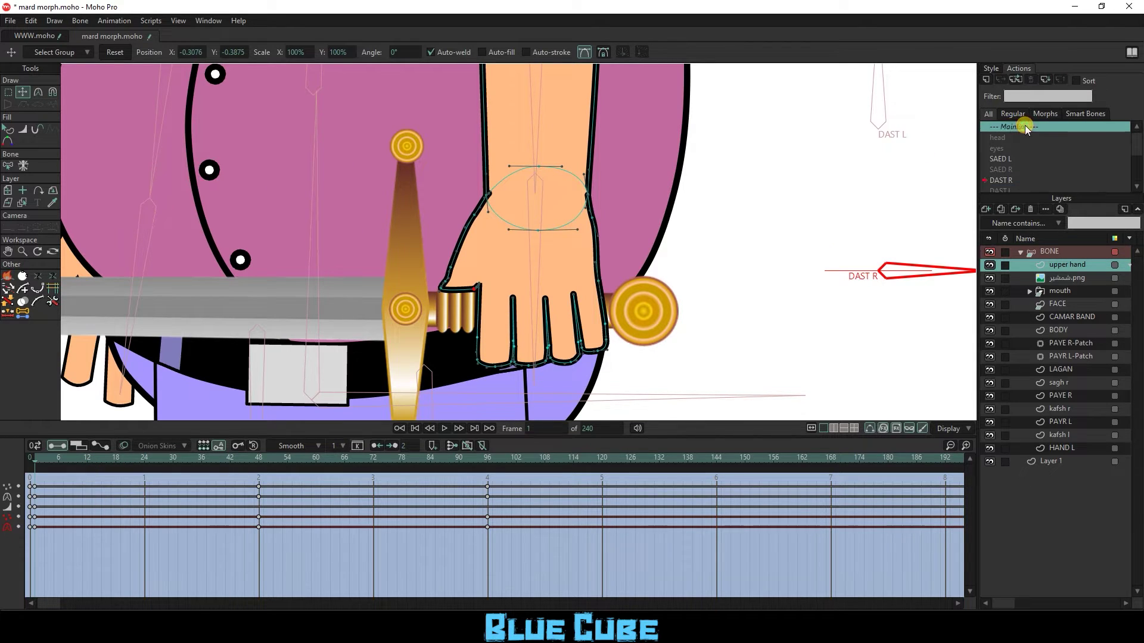
double_click(1015, 128)
scroll(381, 369, "down", 5)
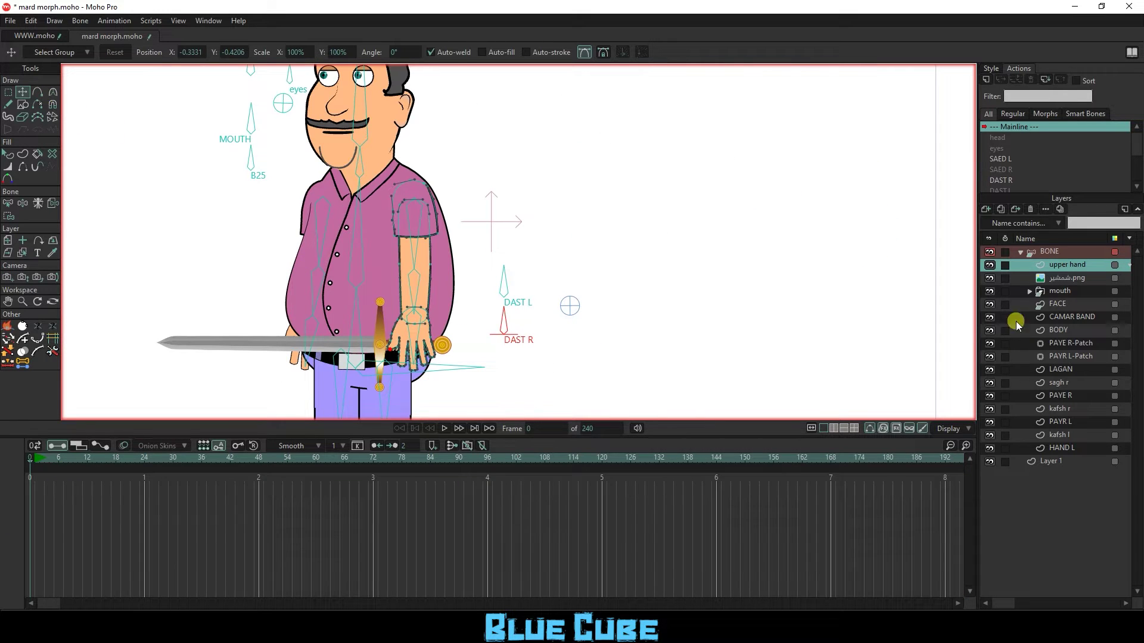
left_click(1056, 251)
scroll(496, 335, "up", 3)
key("p")
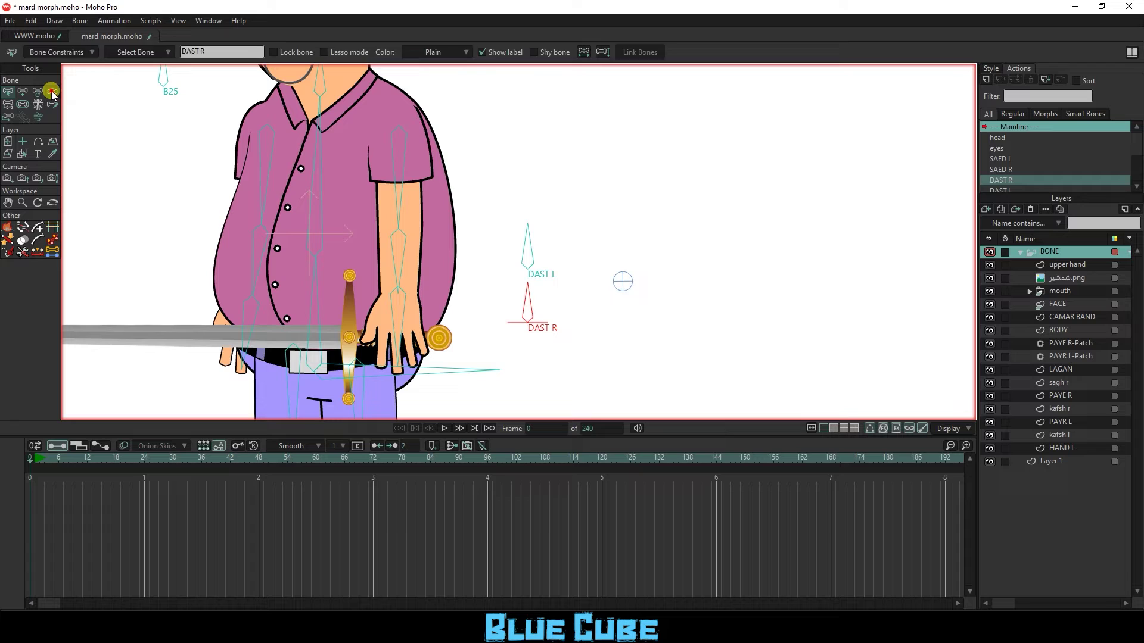
mouse_move(532, 298)
left_mouse_down()
mouse_move(592, 395)
mouse_move(544, 301)
left_mouse_up()
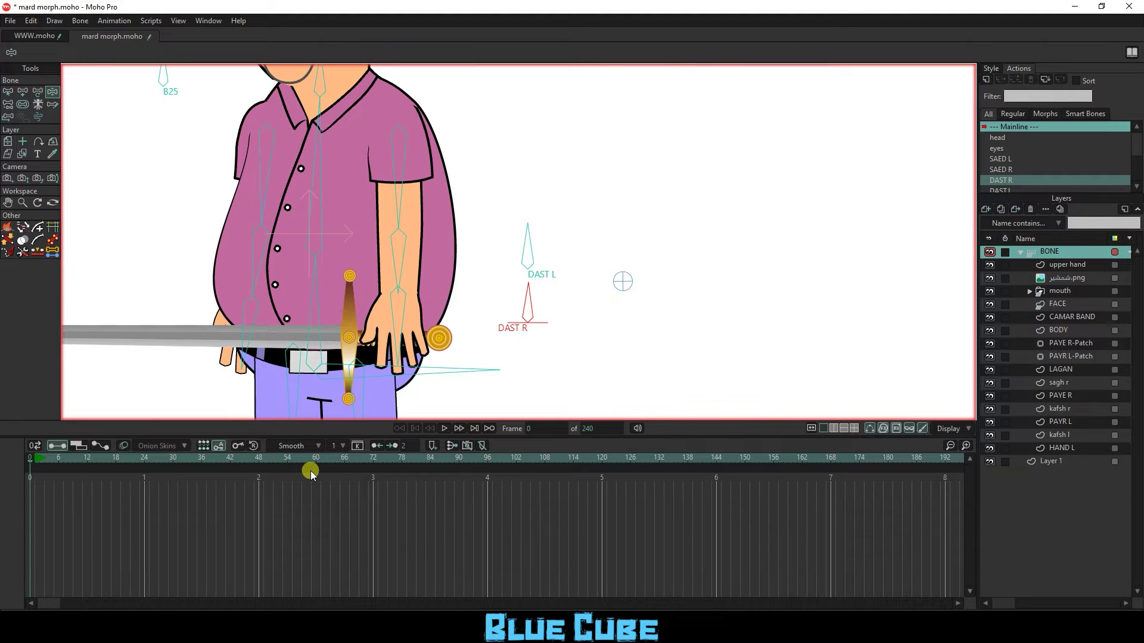
Step: Rotate the sword layer upright to -0.9° beside the character
left_click(1055, 277)
left_click(7, 153)
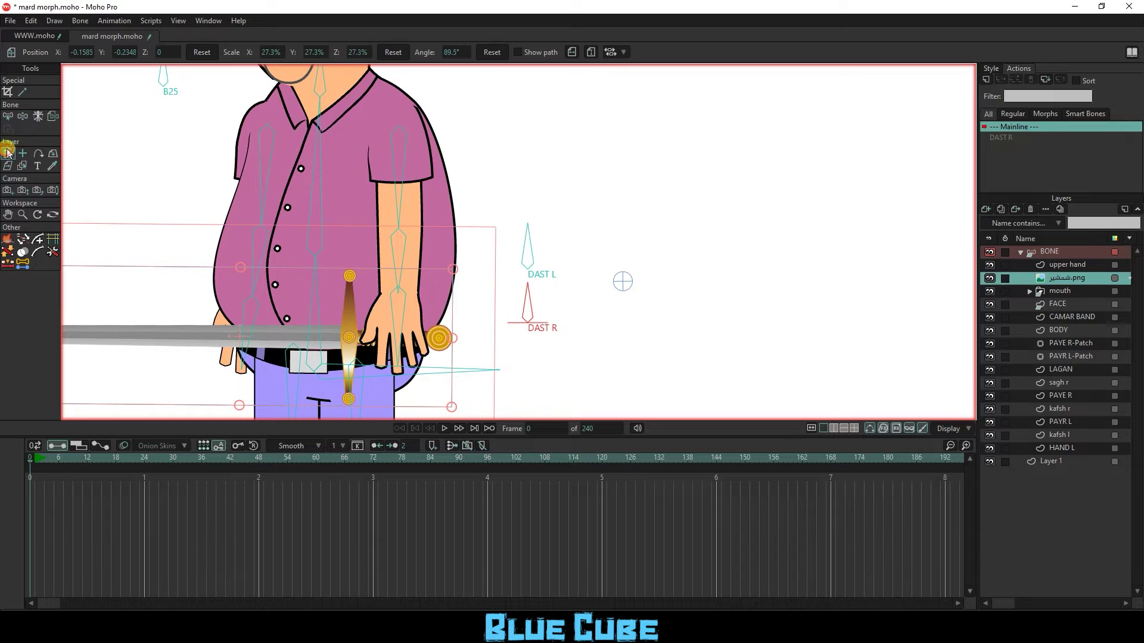
scroll(220, 232, "down", 2)
left_click_drag(383, 248, 417, 233)
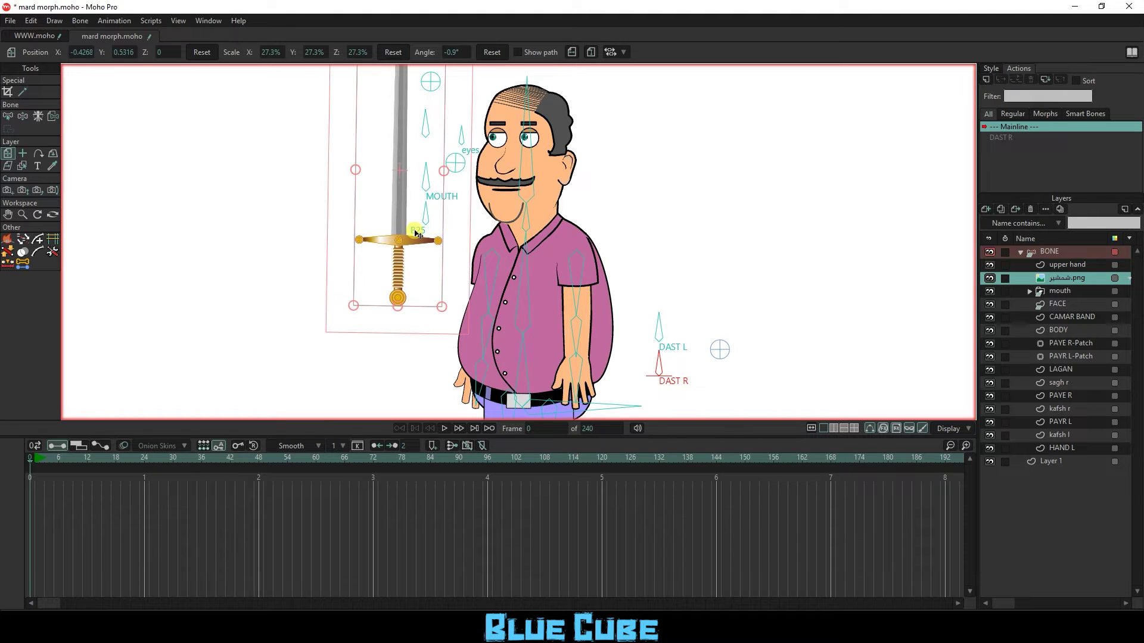
Step: Draw bone B31 along the upright sword's blade in the BONE layer
left_click(1053, 252)
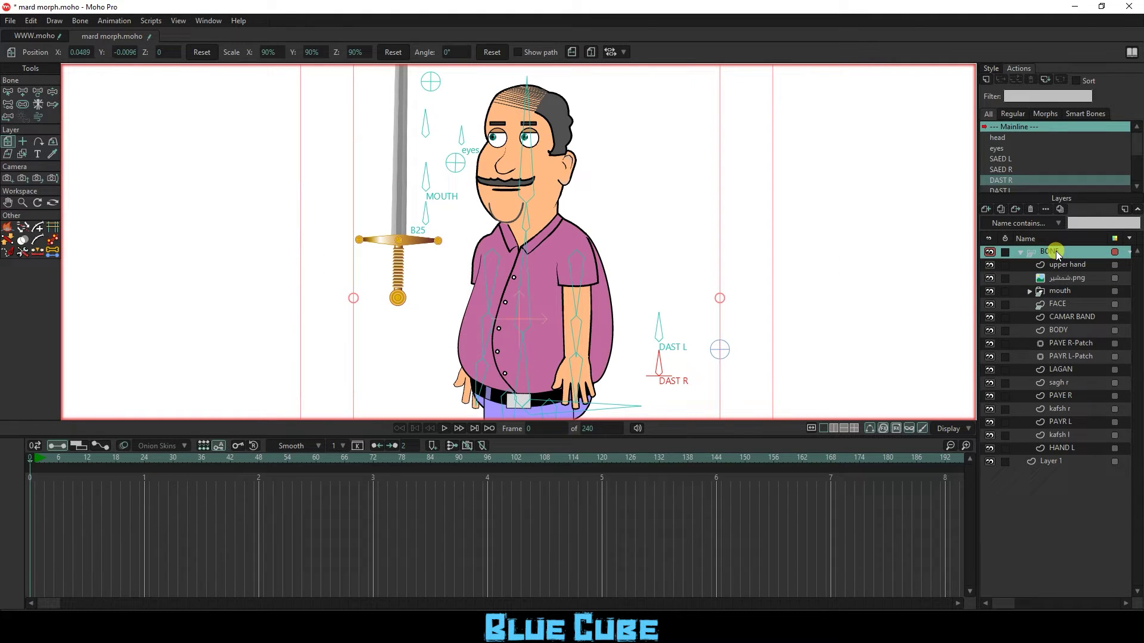
left_click(17, 89)
left_click(22, 90)
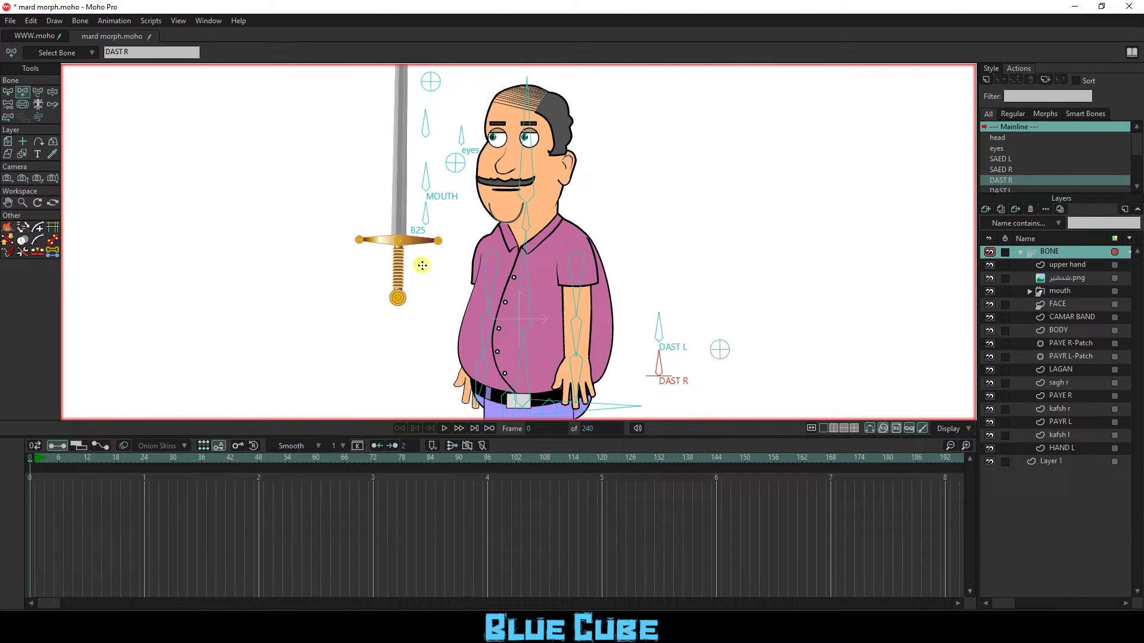
left_click_drag(422, 265, 427, 125)
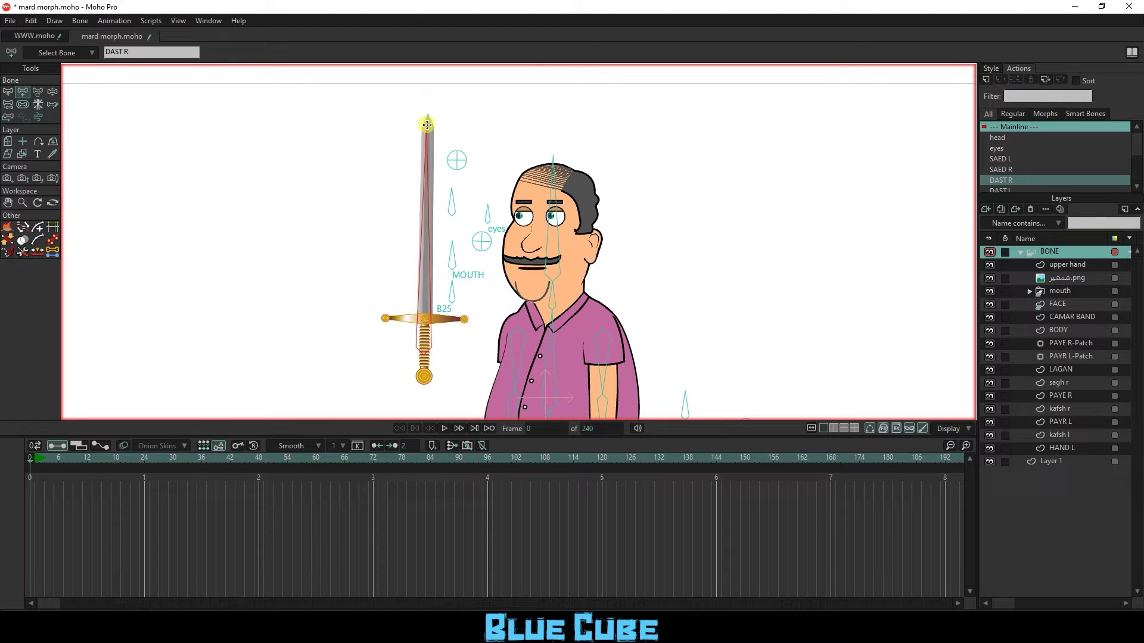
left_click(425, 294)
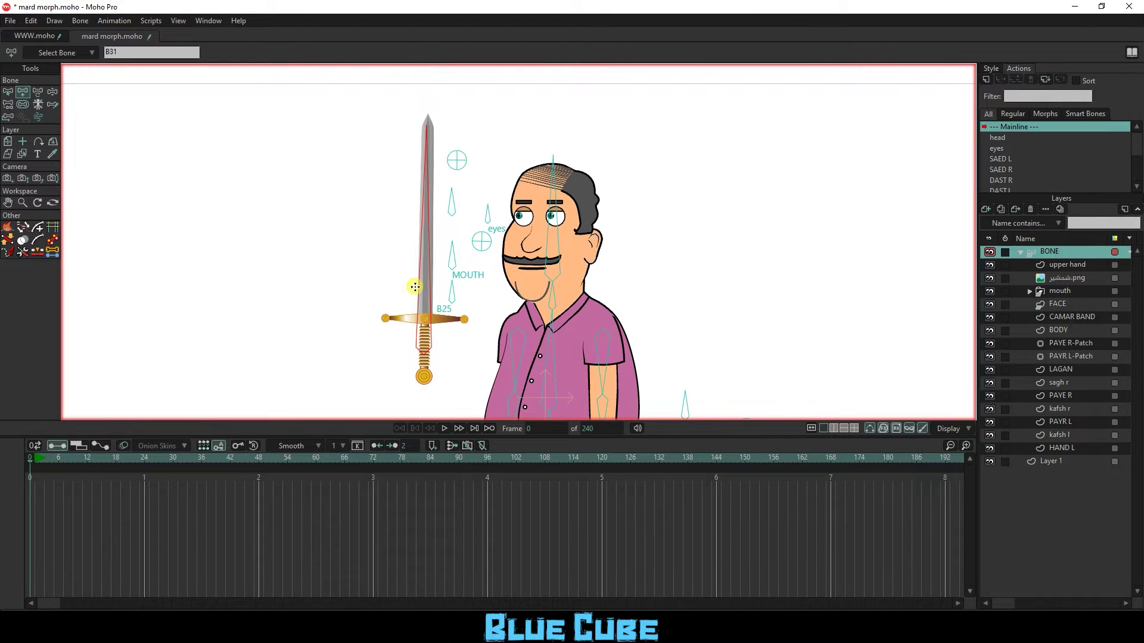
left_click(1062, 278)
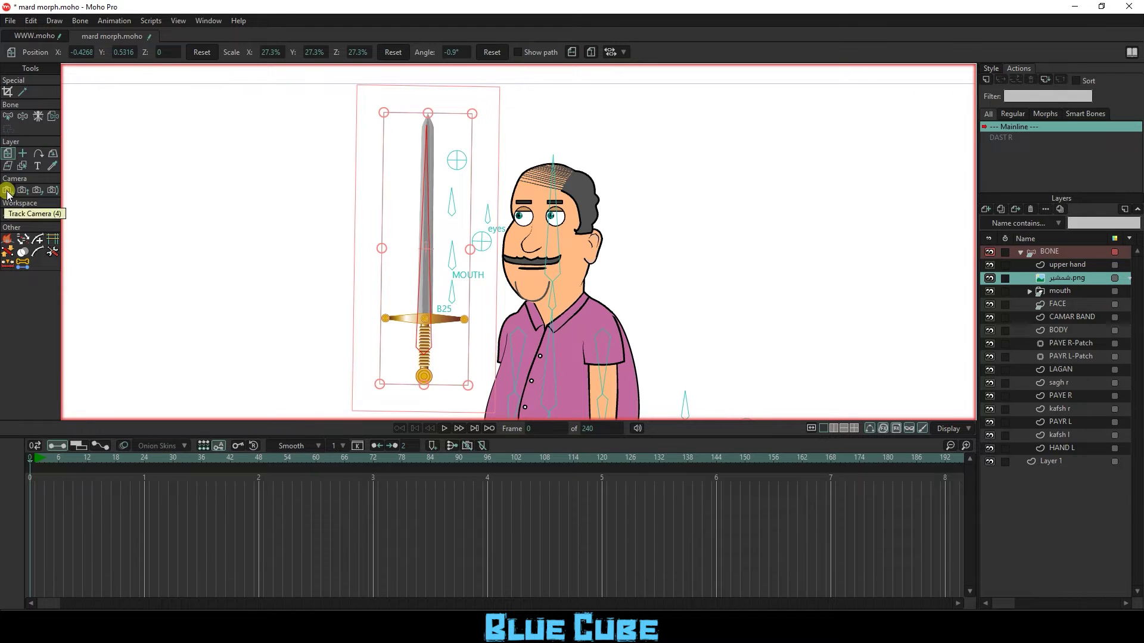
Step: Bind the sword image layer to bone B31
left_click(7, 116)
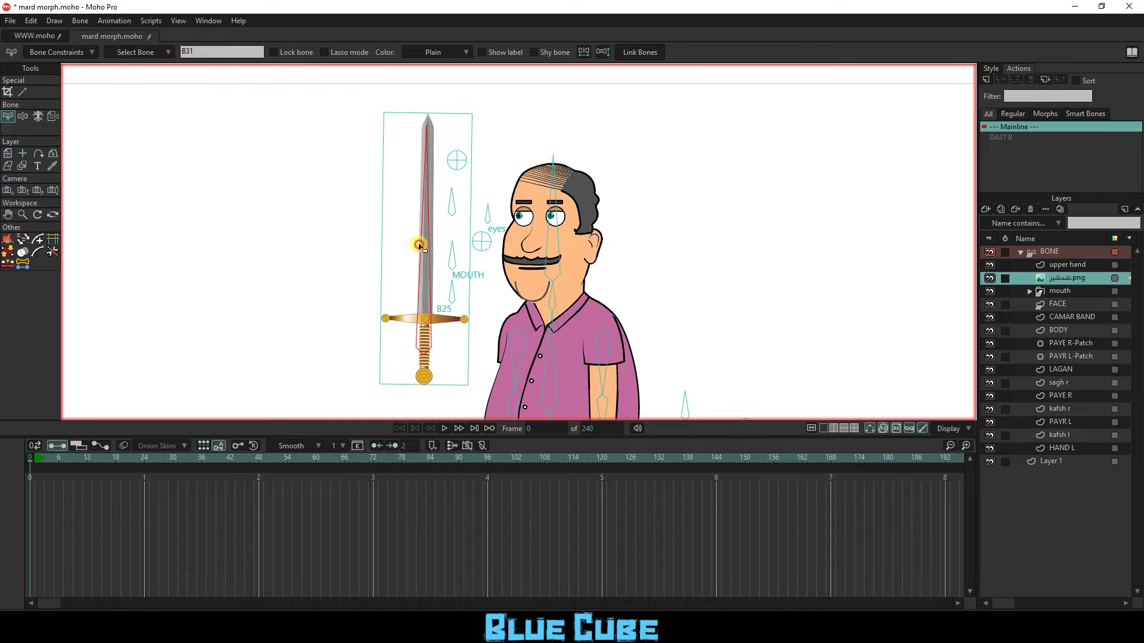
left_click(53, 115)
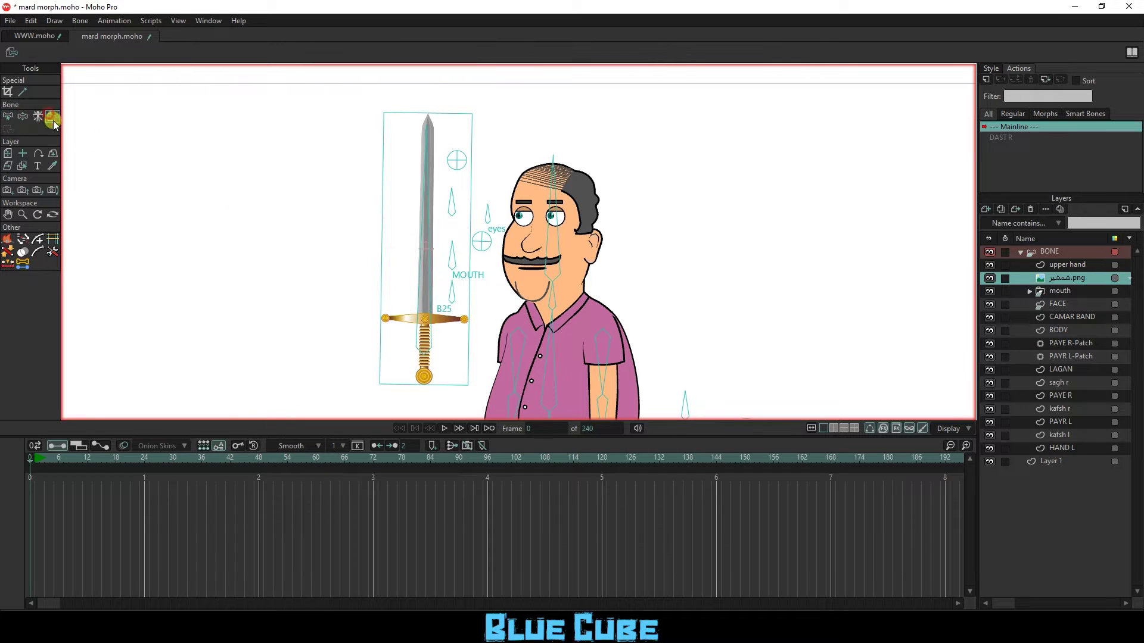
left_click(430, 340)
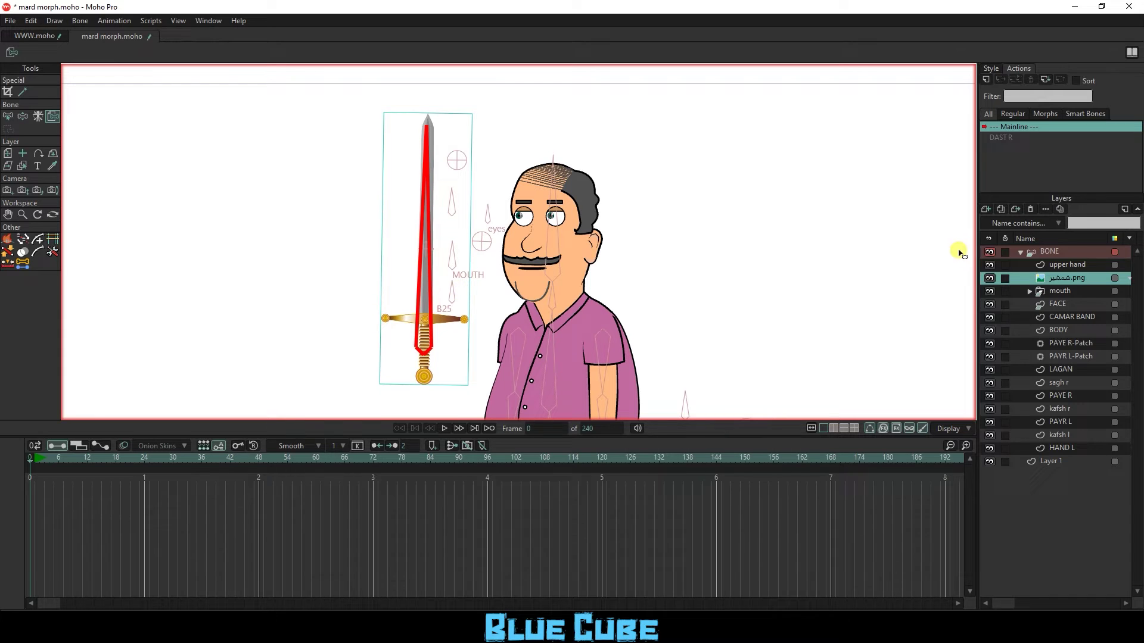
Step: Set bone B31's strength to 0 on the BONE layer
left_click(1049, 252)
left_click(448, 192)
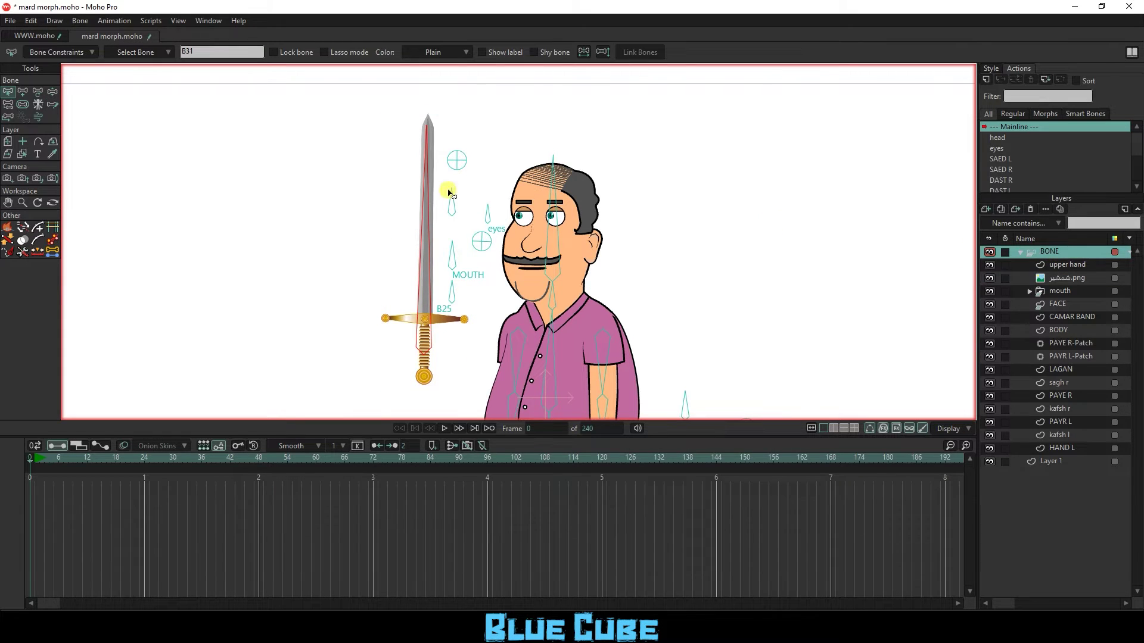
left_click(26, 107)
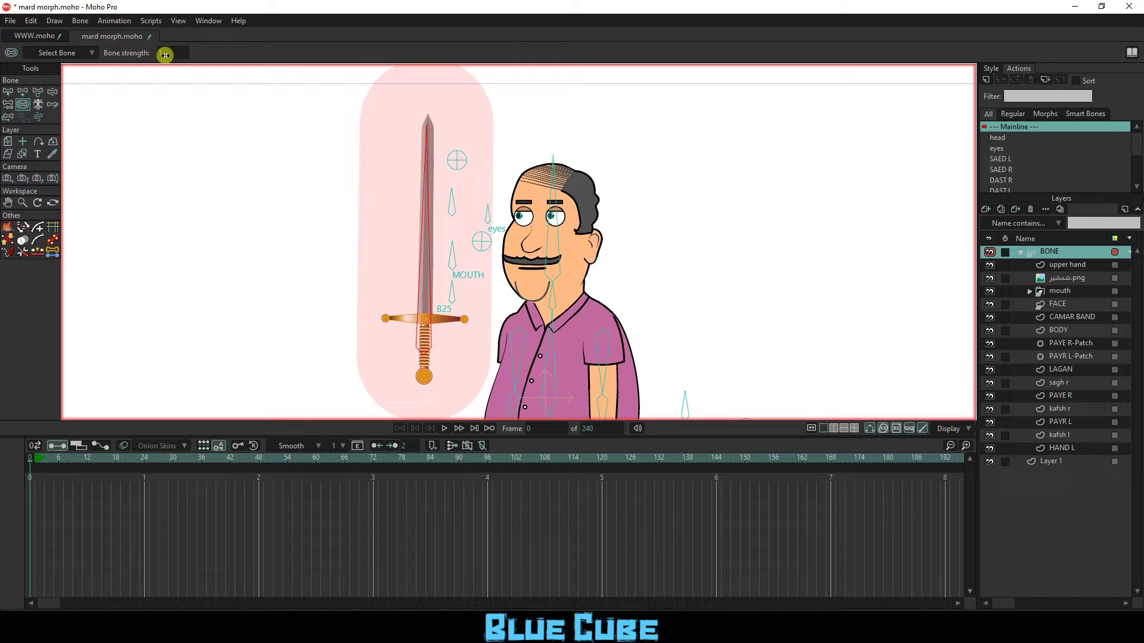
left_click_drag(109, 55, 69, 52)
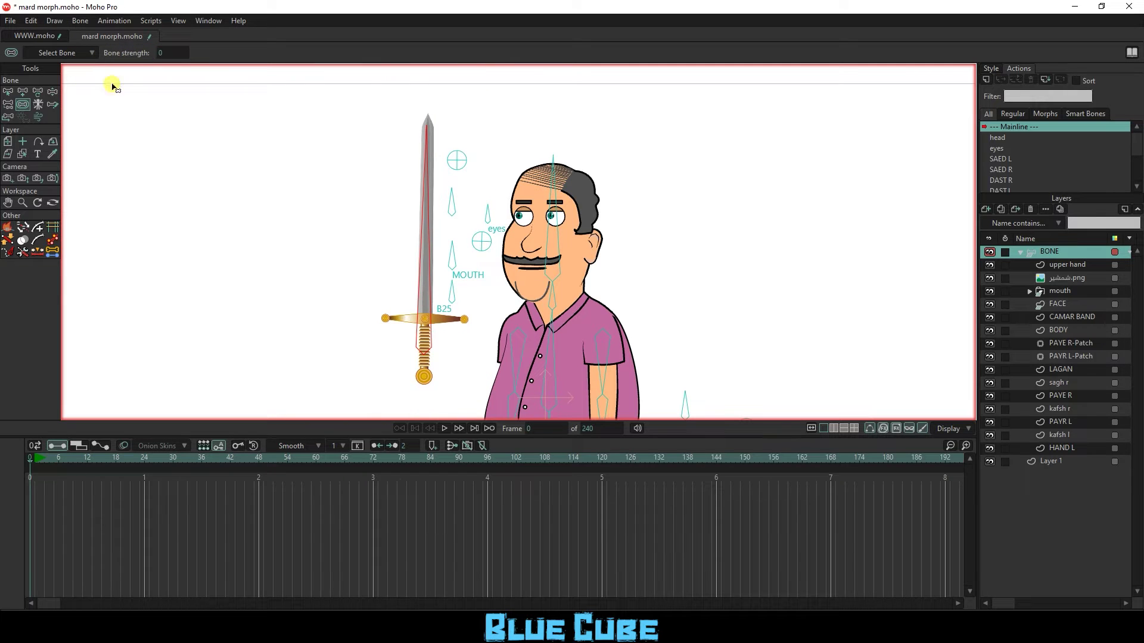
left_click(8, 104)
left_click(440, 274)
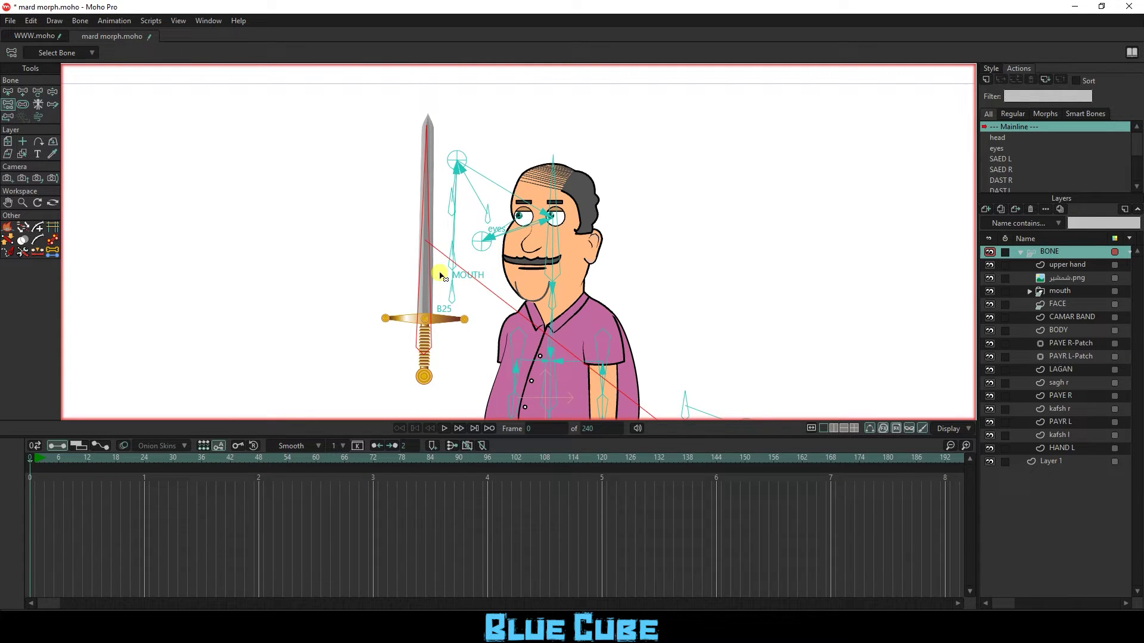
scroll(511, 335, "down", 2)
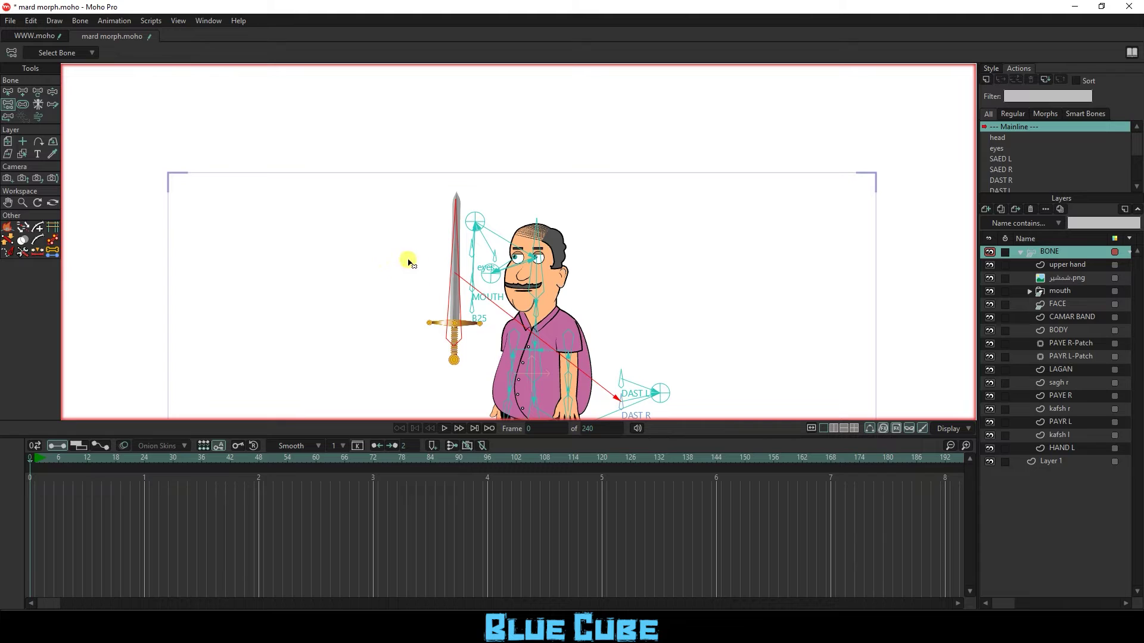
Step: At frame 12, lean the character's body and raise his arm so the hand reaches the hilt
left_click(396, 274)
left_click(87, 462)
left_click_drag(603, 325, 612, 243)
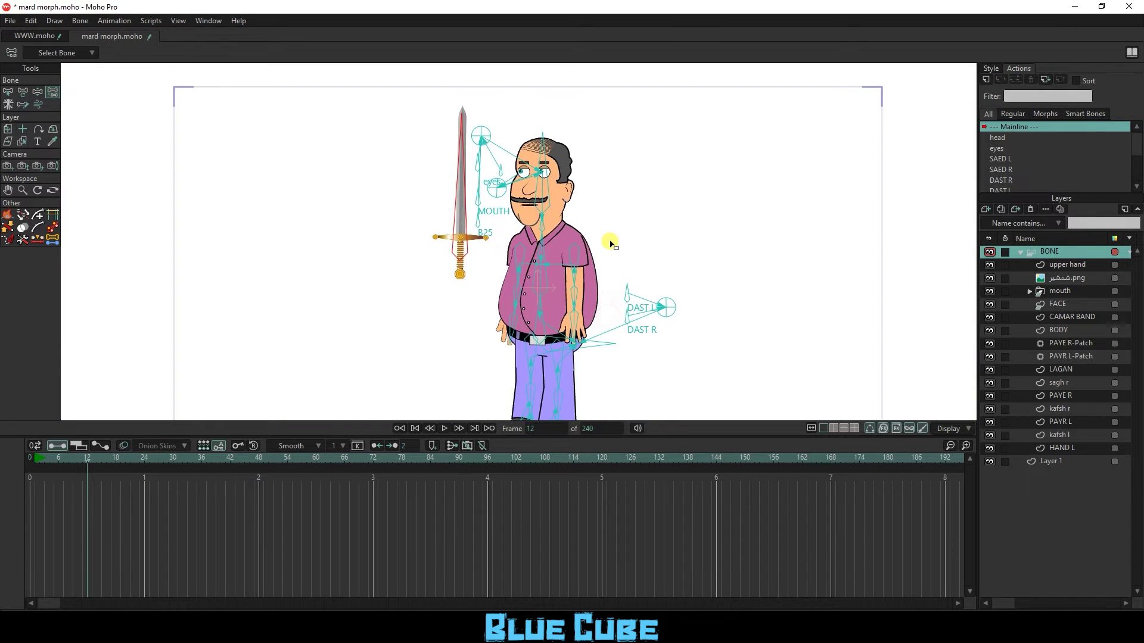
scroll(612, 243, "up", 2)
left_click(37, 91)
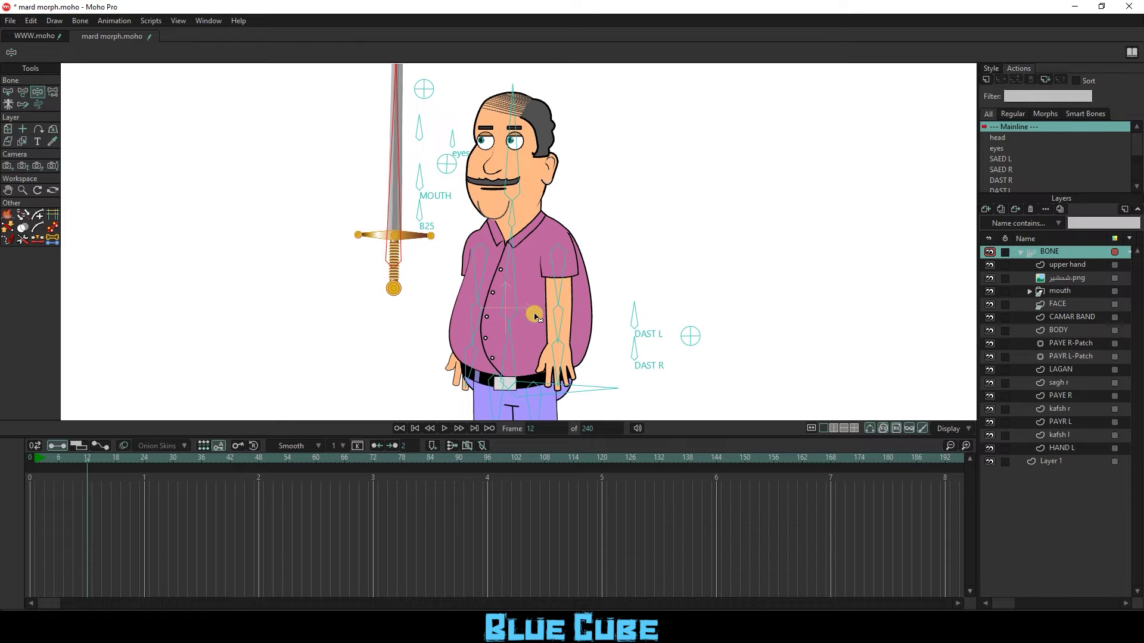
left_click_drag(512, 340, 507, 334)
left_click_drag(549, 264, 488, 275)
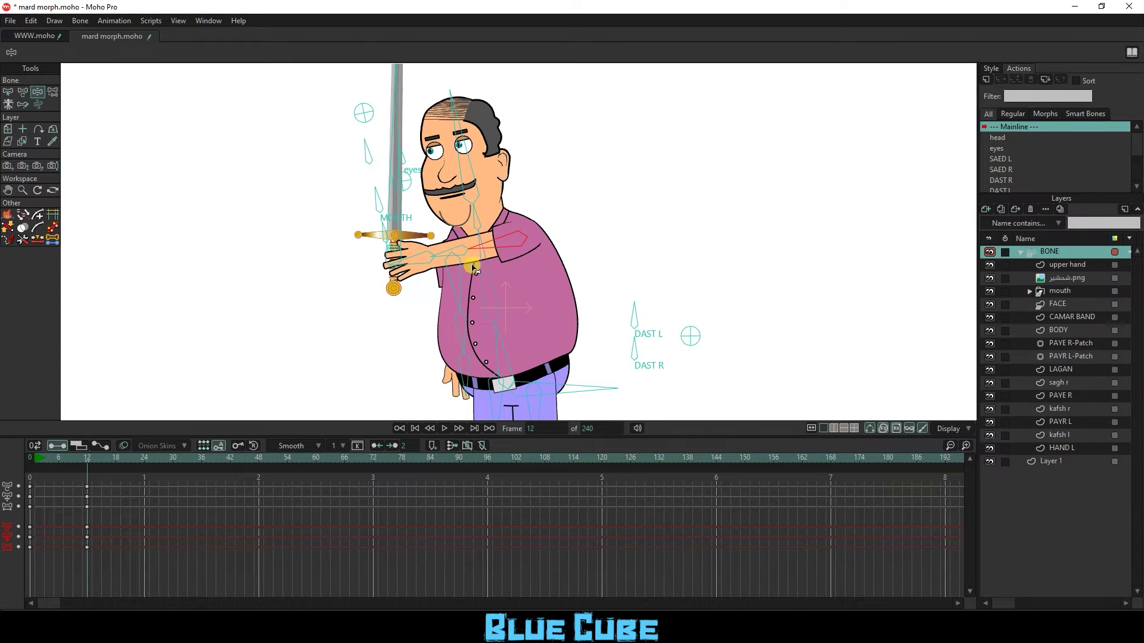
left_click_drag(488, 287, 420, 271)
scroll(420, 271, "up", 5)
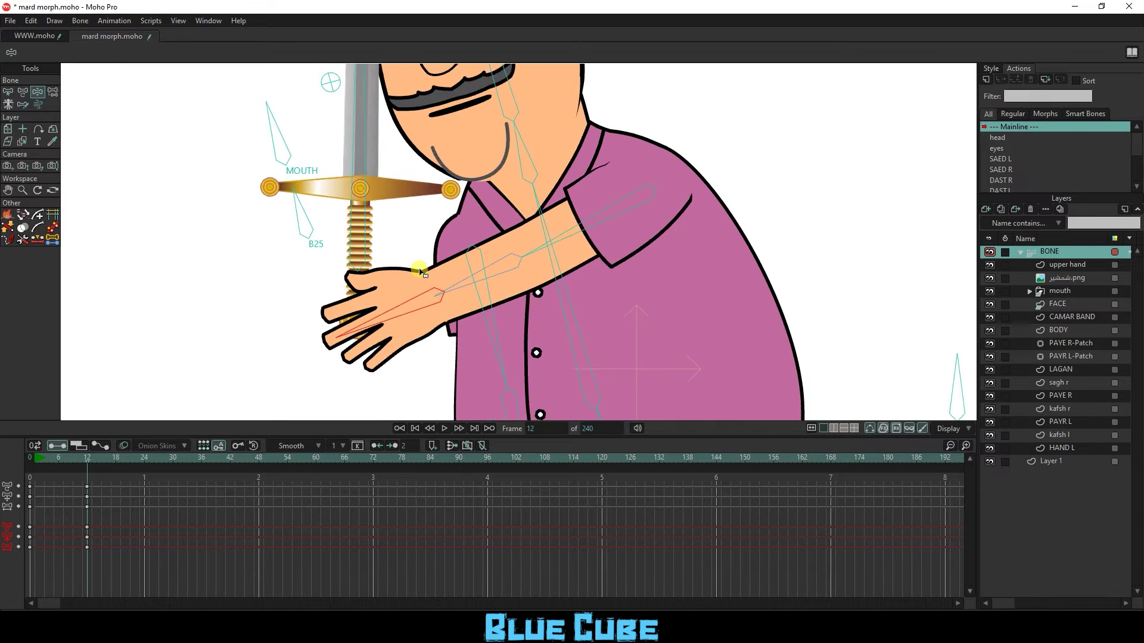
left_click_drag(498, 281, 503, 230)
scroll(439, 251, "down", 5)
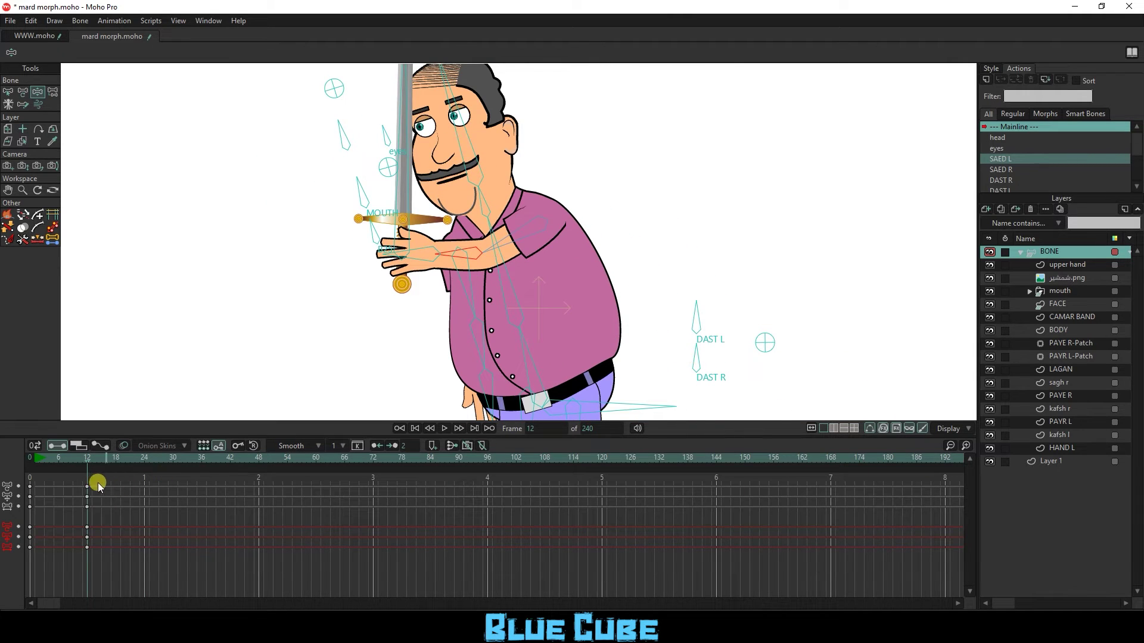
left_click_drag(89, 455, 69, 473)
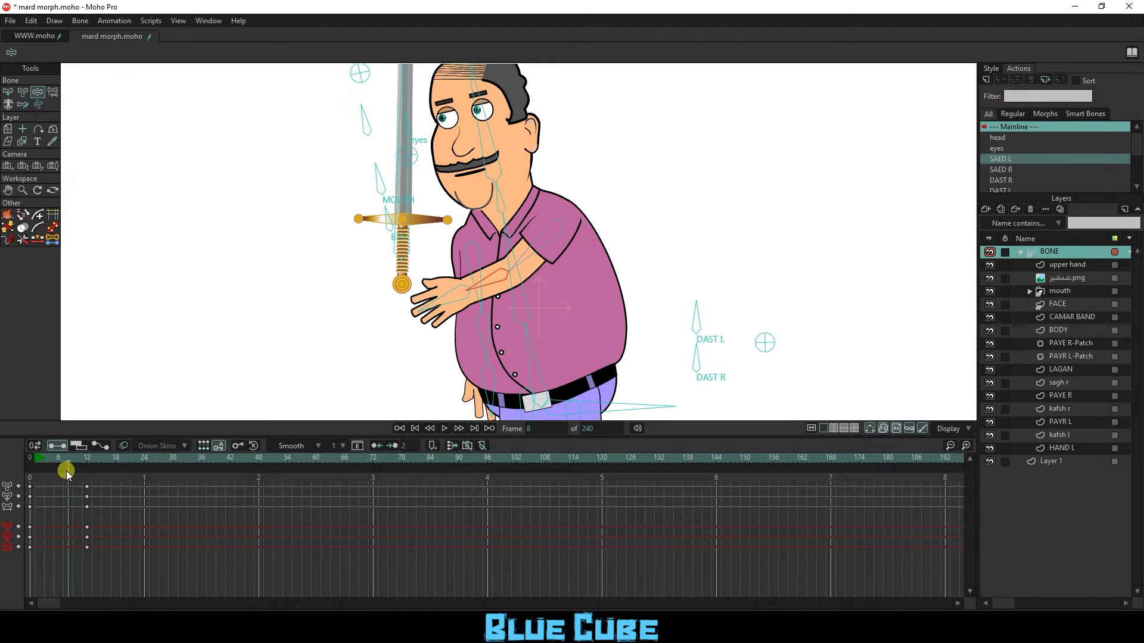
Step: Key DAST R open at frame 7, then rotate it at frame 12 to grip the hilt
left_click_drag(66, 471, 62, 471)
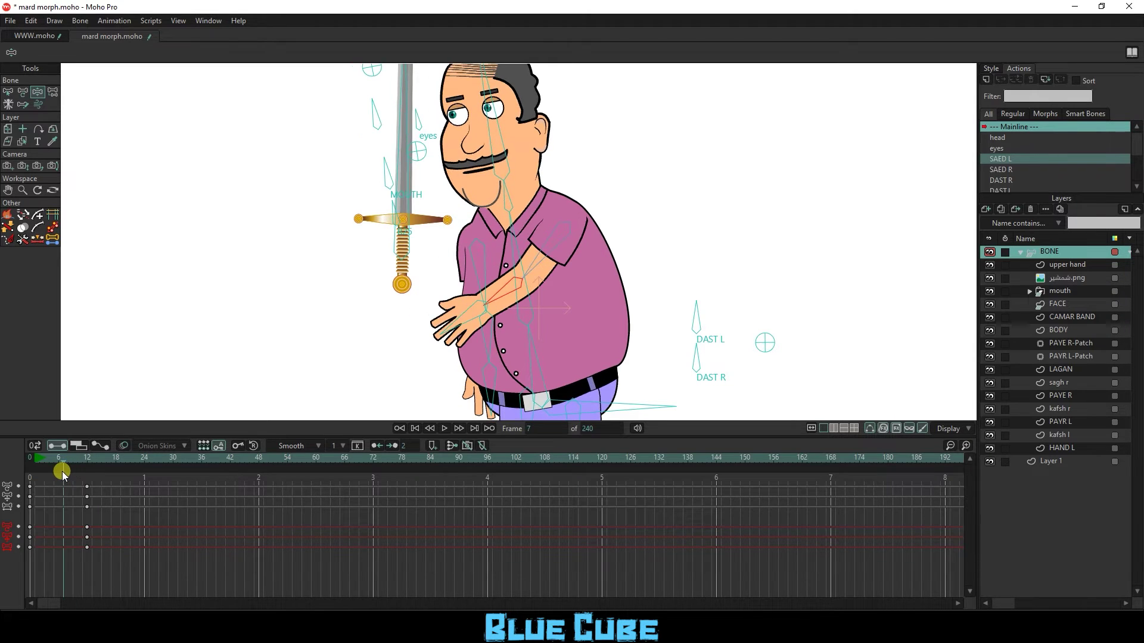
left_click(698, 358)
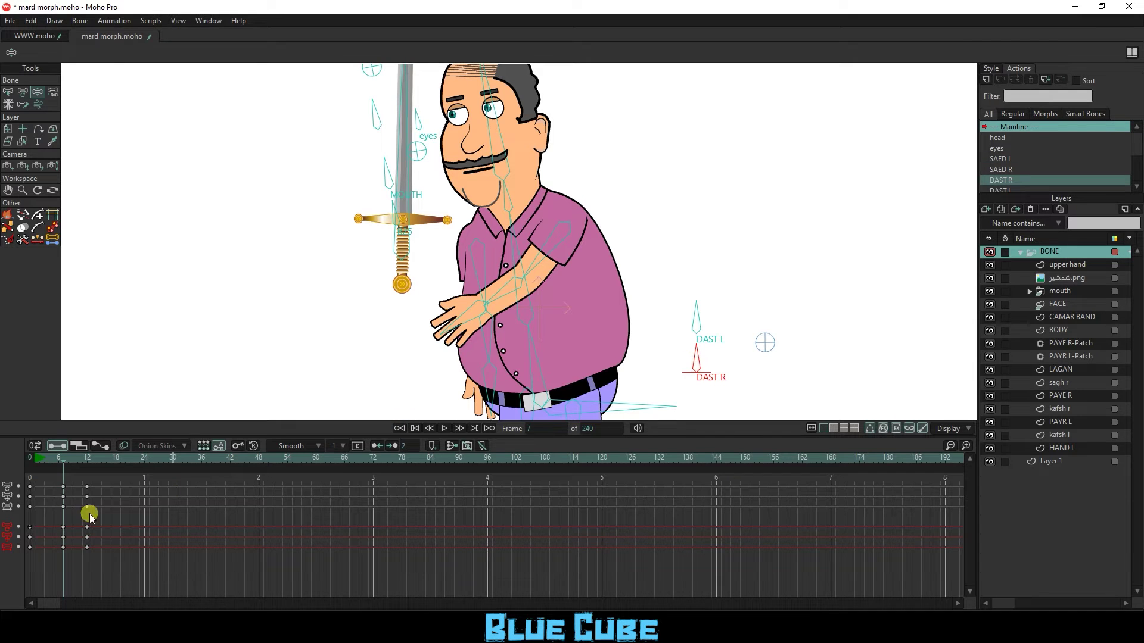
left_click(88, 458)
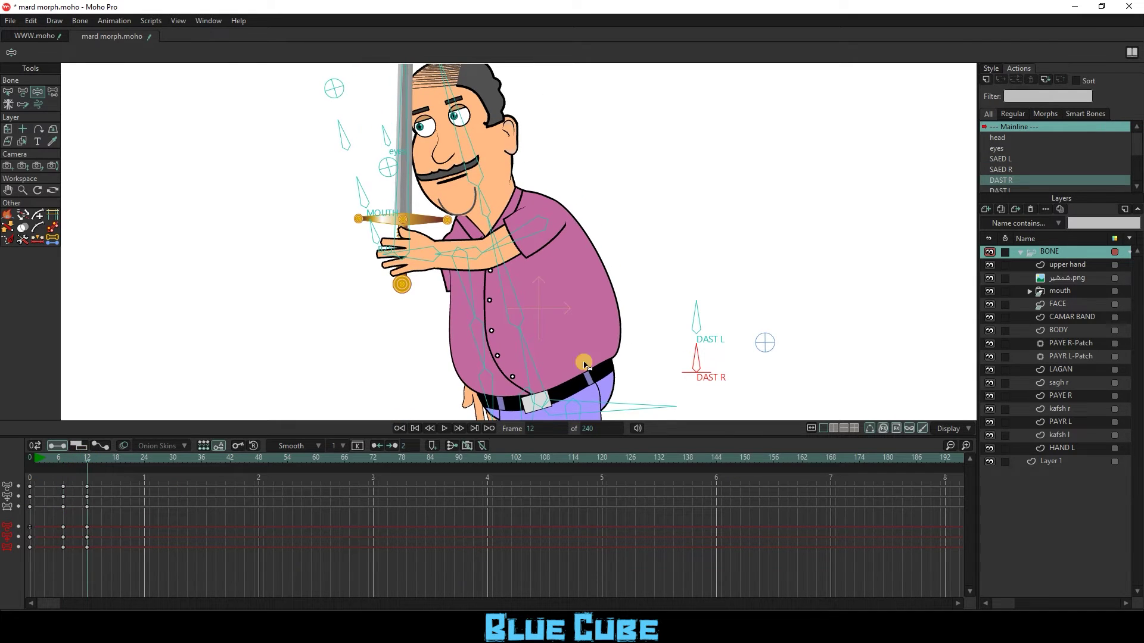
left_click_drag(695, 354, 731, 396)
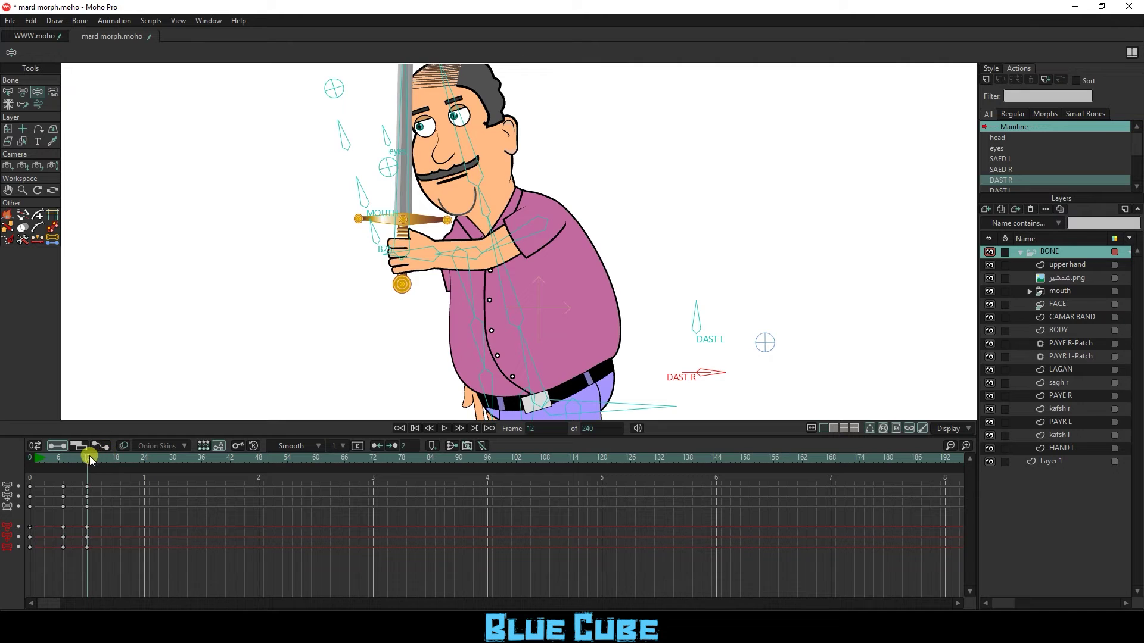
left_click_drag(89, 456, 86, 480)
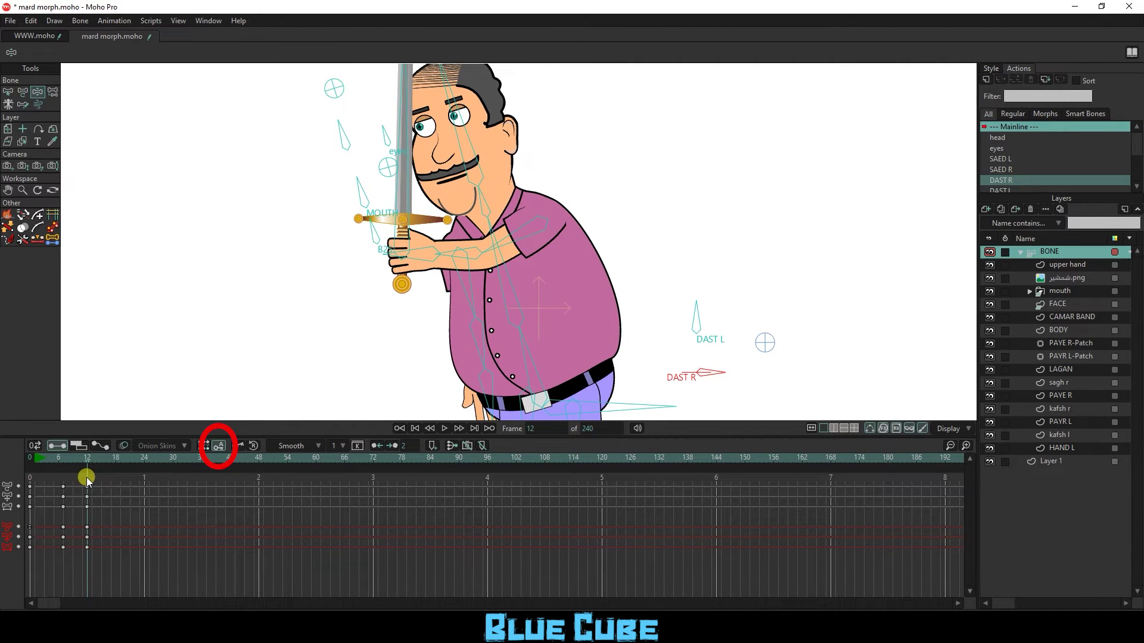
left_click(220, 448)
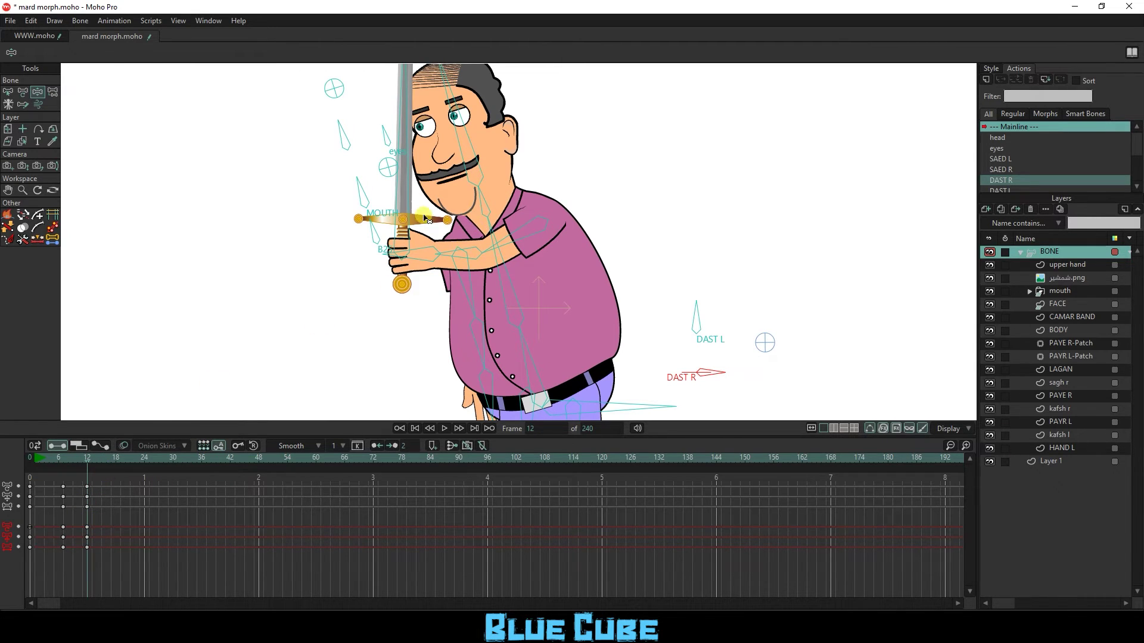
Step: With Select Bone, deselect DAST R and select the sword bone B31
scroll(408, 238, "up", 3)
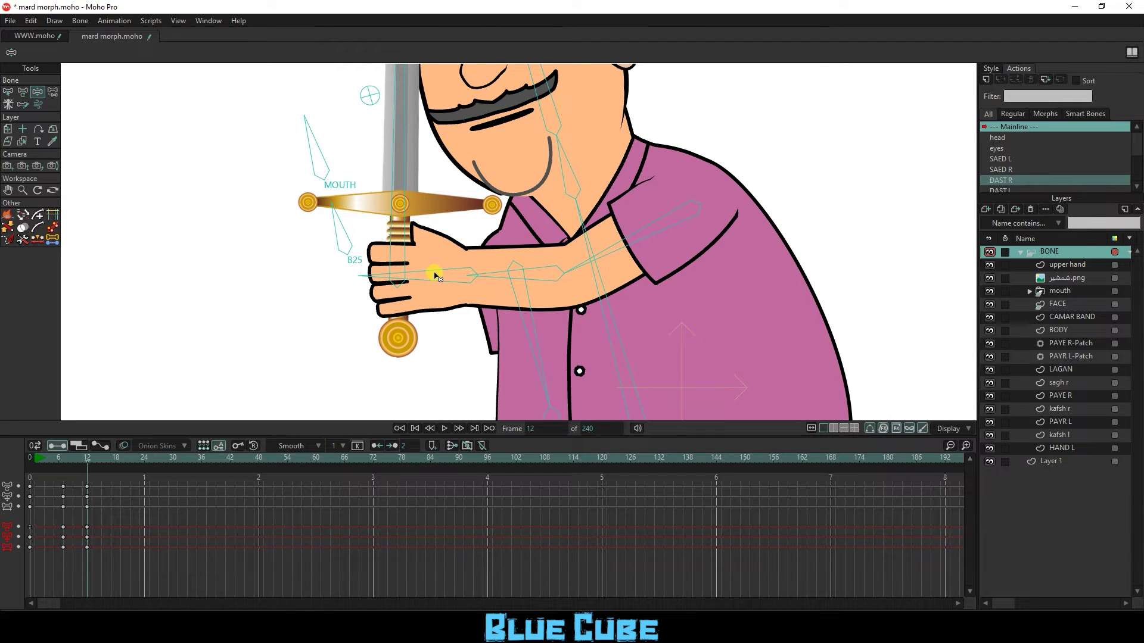
left_click(7, 90)
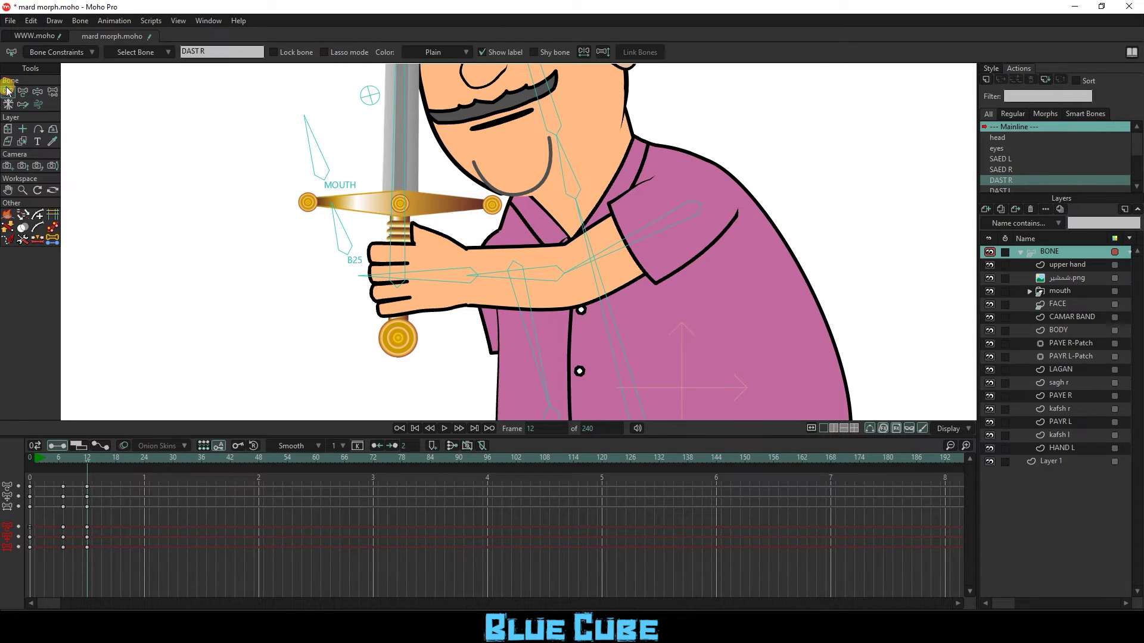
left_click(403, 198)
left_click(405, 203)
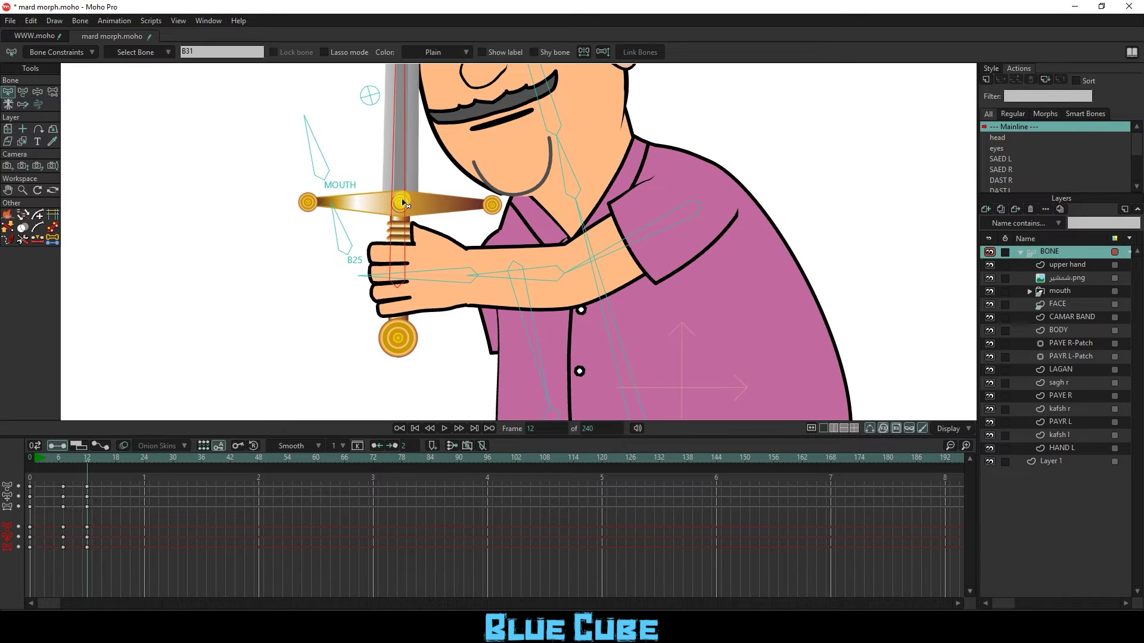
Step: With the Rotate Bone tool, pick the hand bone and move the playhead to frame 18
left_click(51, 93)
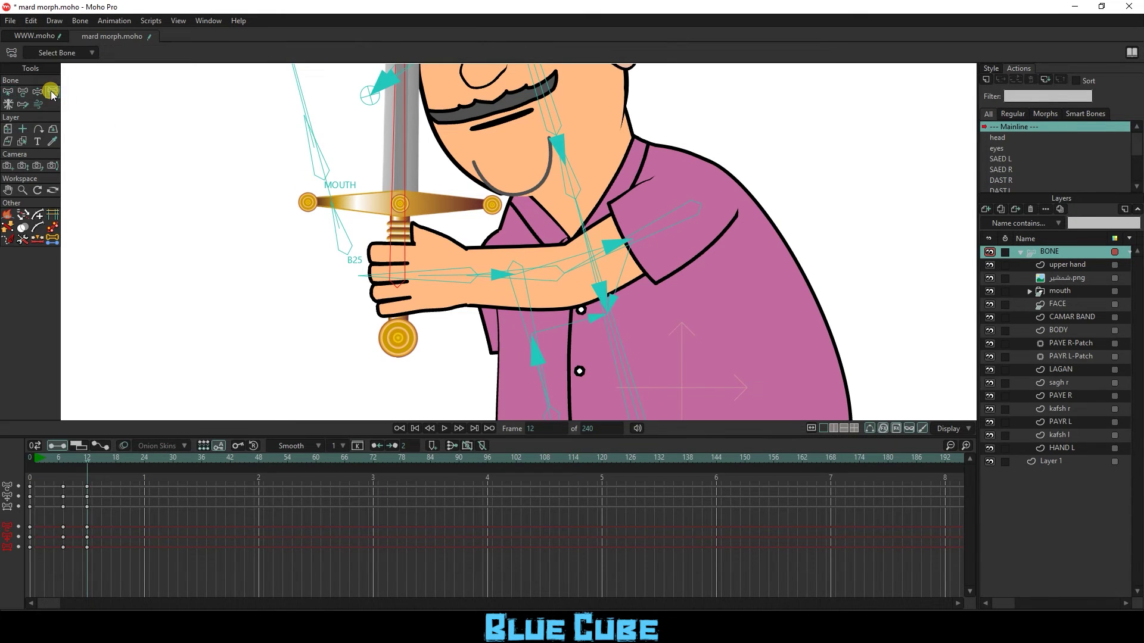
left_click(451, 286)
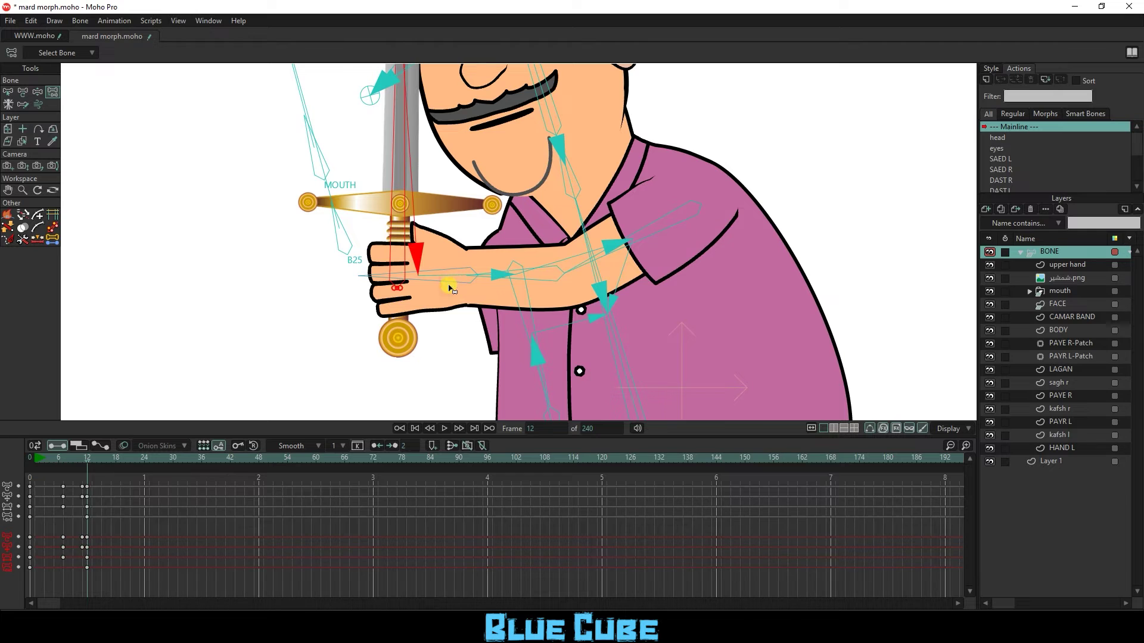
scroll(410, 188, "down", 2)
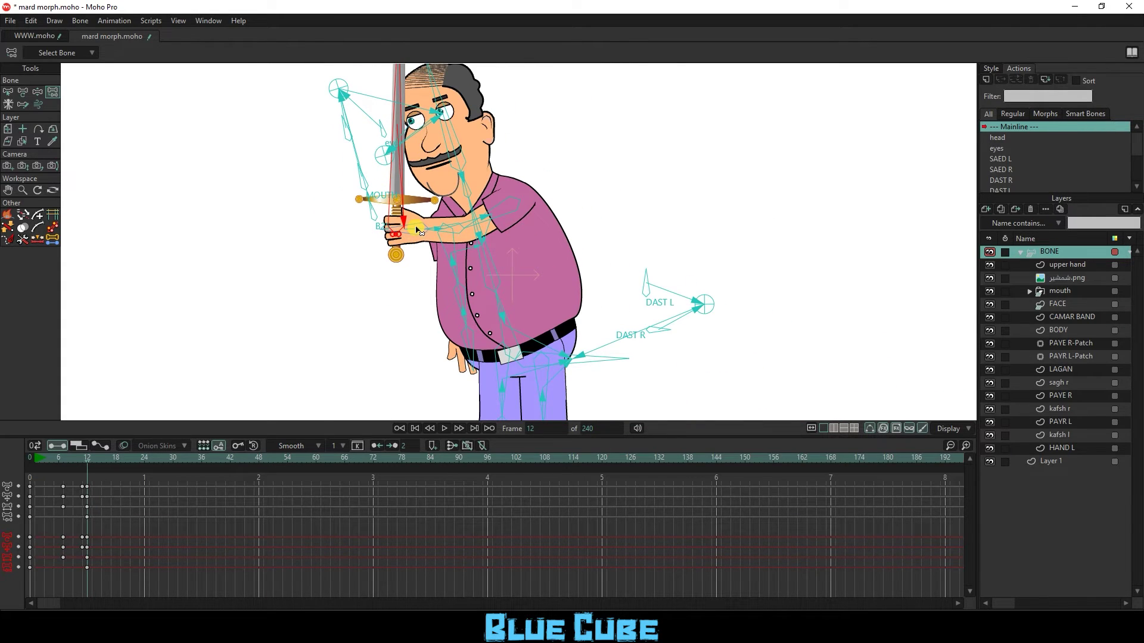
scroll(417, 229, "up", 2)
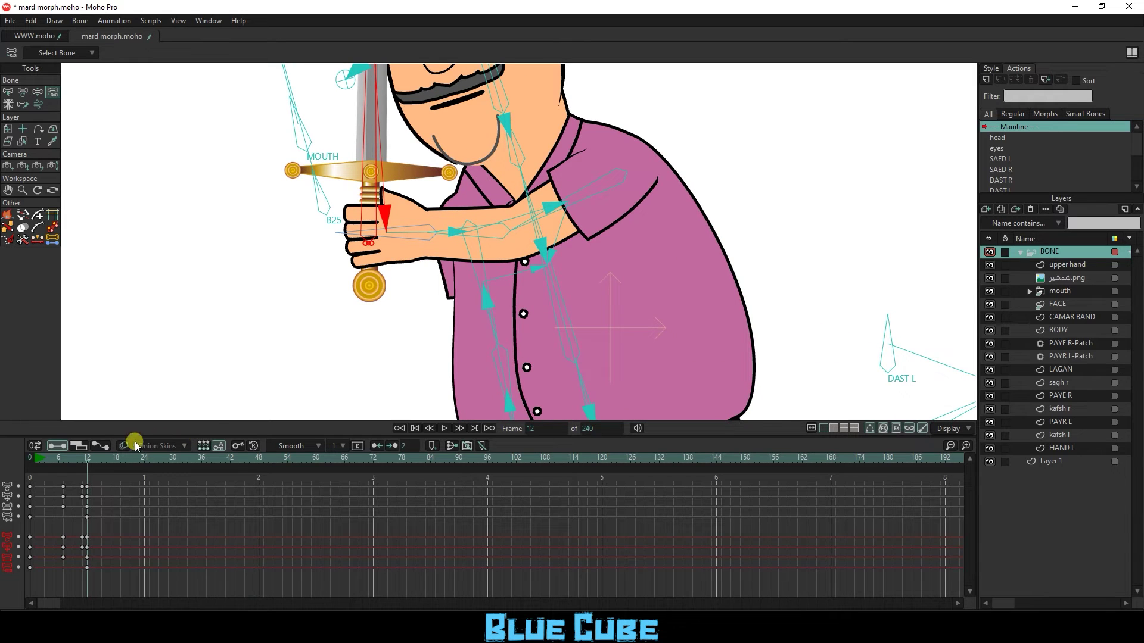
left_click_drag(113, 461, 119, 463)
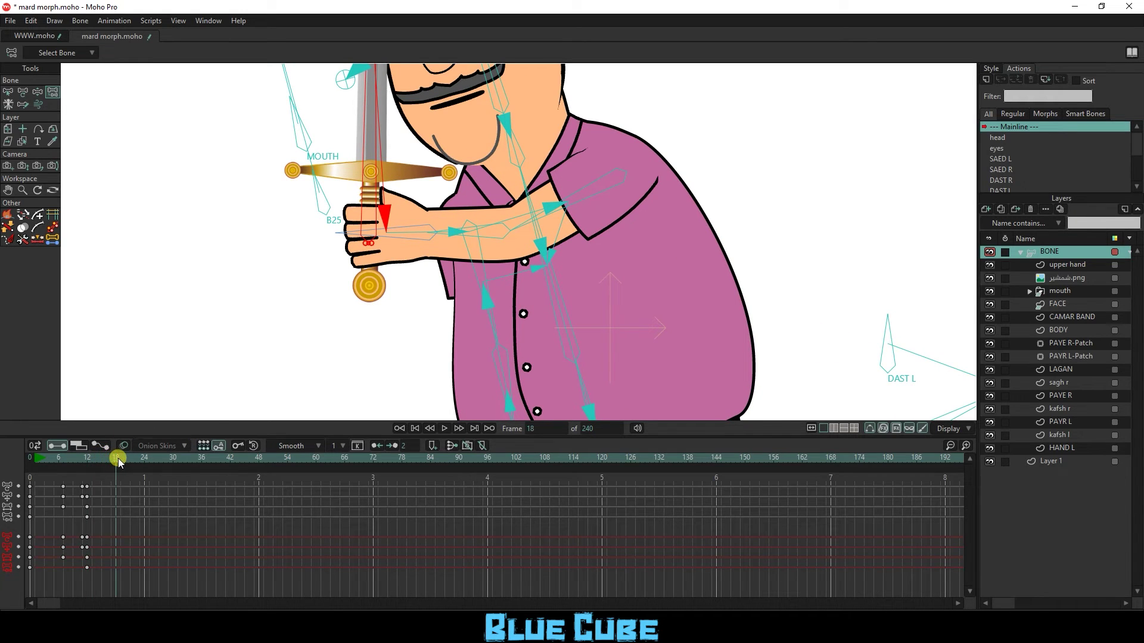
scroll(273, 298, "down", 2)
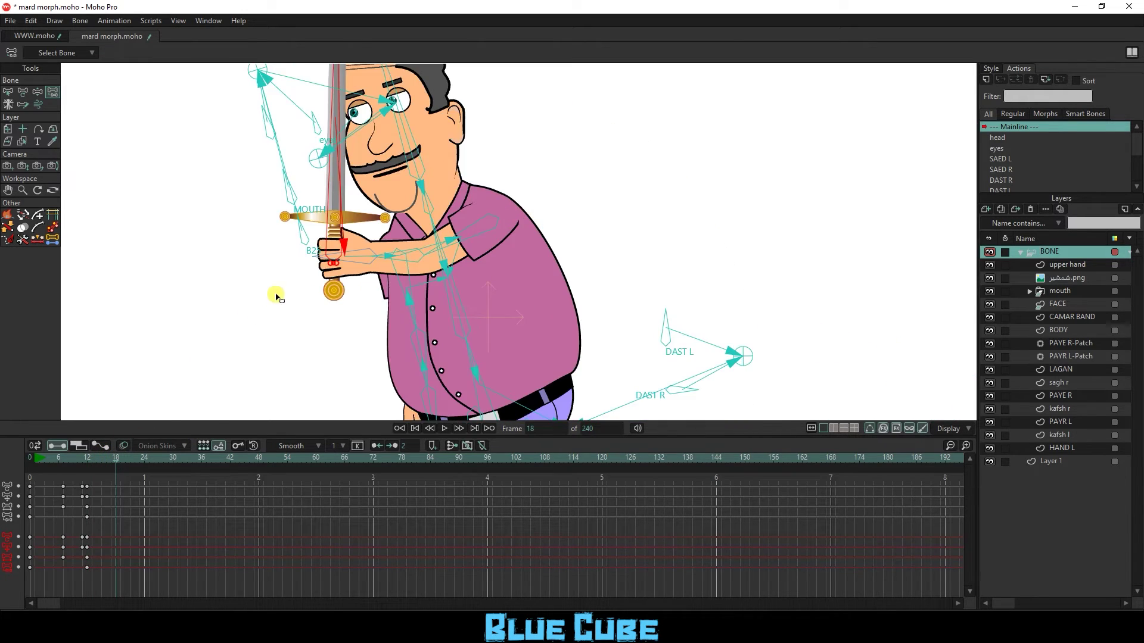
Step: With Manipulate Bones, lean the body and lower the sword arm across the belly at frame 18
left_click(38, 92)
left_click_drag(441, 371, 453, 370)
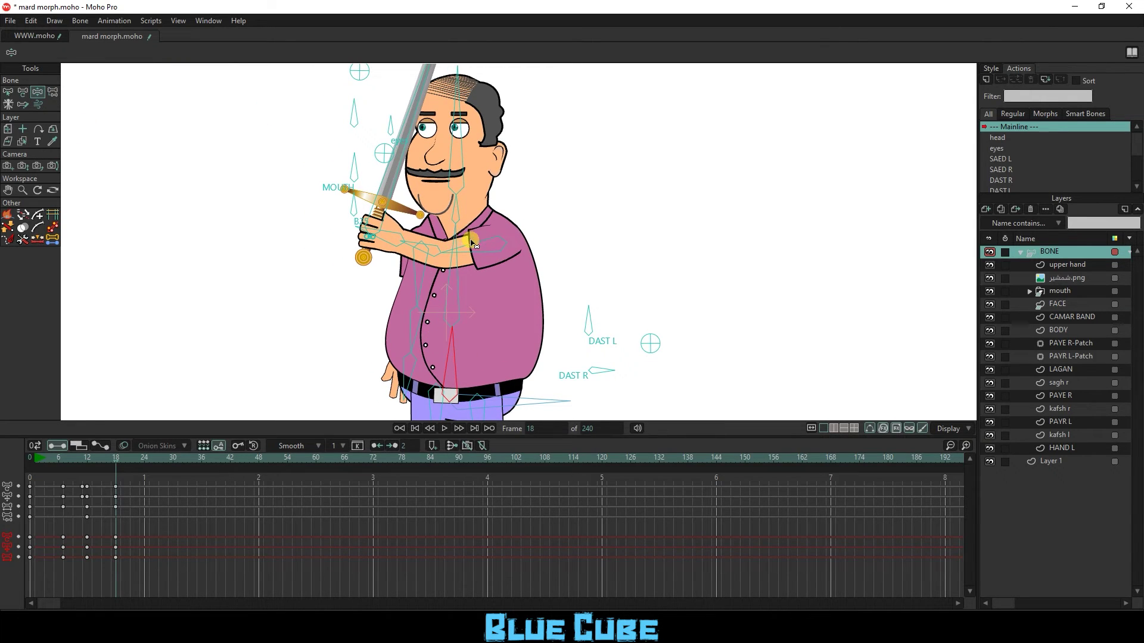
left_click_drag(471, 243, 507, 314)
scroll(483, 305, "down", 2)
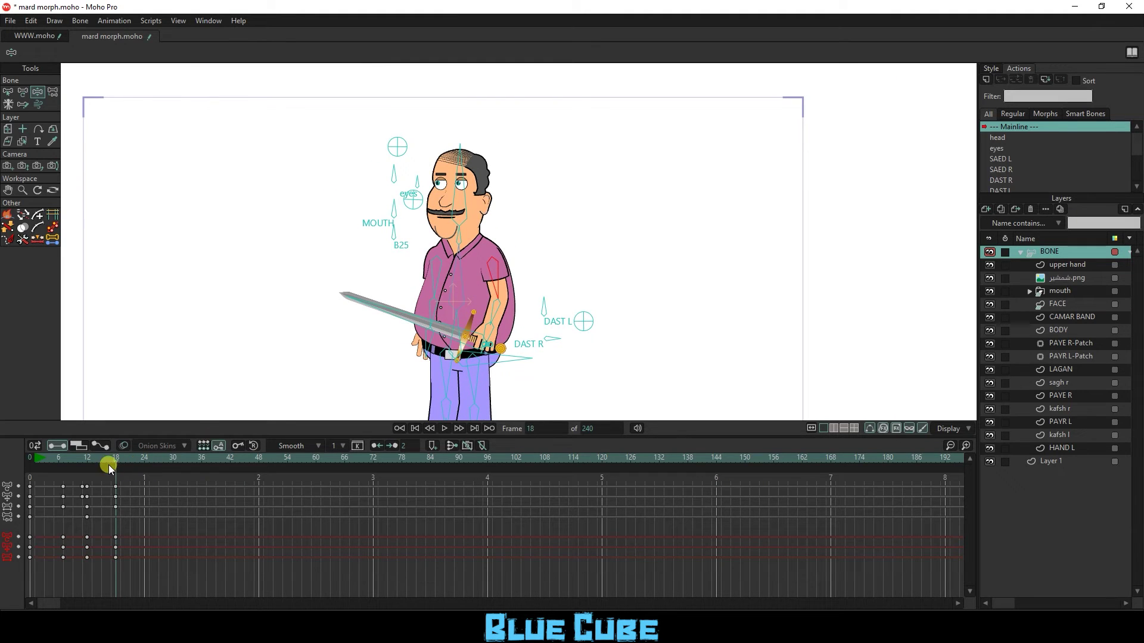
left_click_drag(109, 465, 143, 464)
Step: Swing the sword down at frame 24, then raise the arm out right at frame 48
left_click_drag(519, 290, 528, 383)
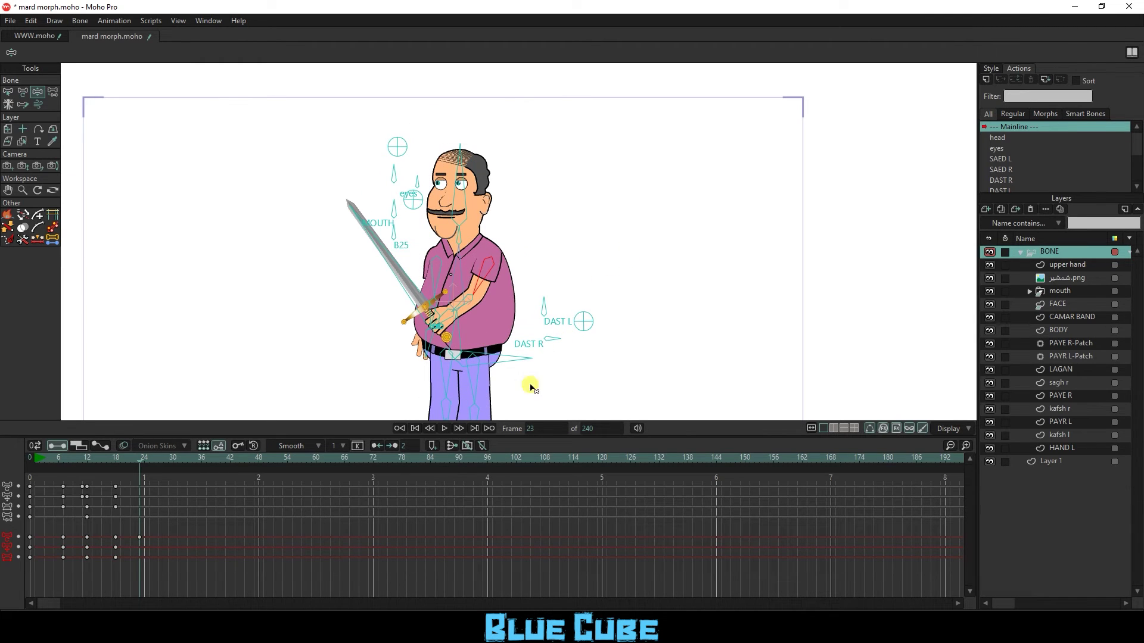
left_click_drag(137, 455, 133, 565)
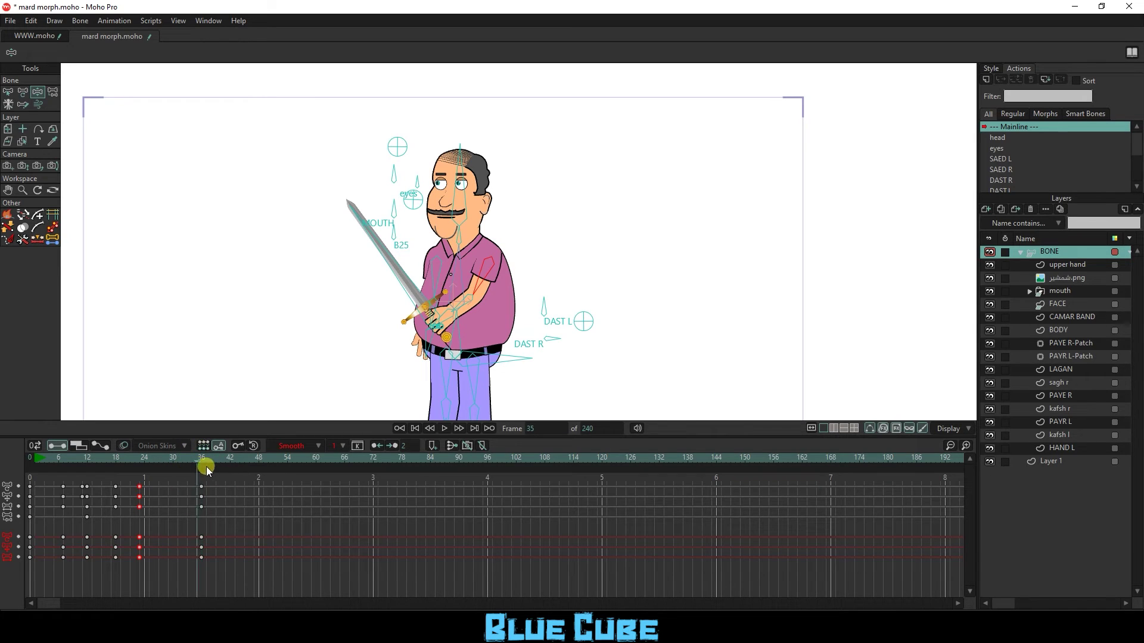
left_click_drag(249, 480, 259, 484)
left_click_drag(482, 288, 605, 204)
scroll(569, 293, "up", 3)
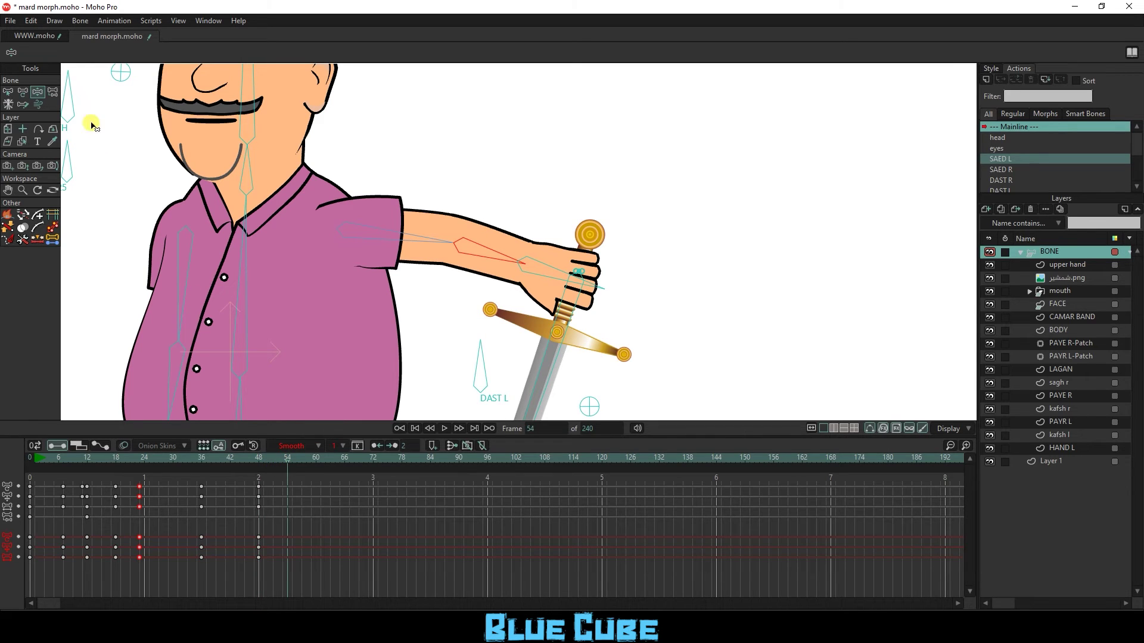
Step: Rotate DAST R to open the fingers off the sword grip at frame 54 and review the release
scroll(588, 296, "down", 3)
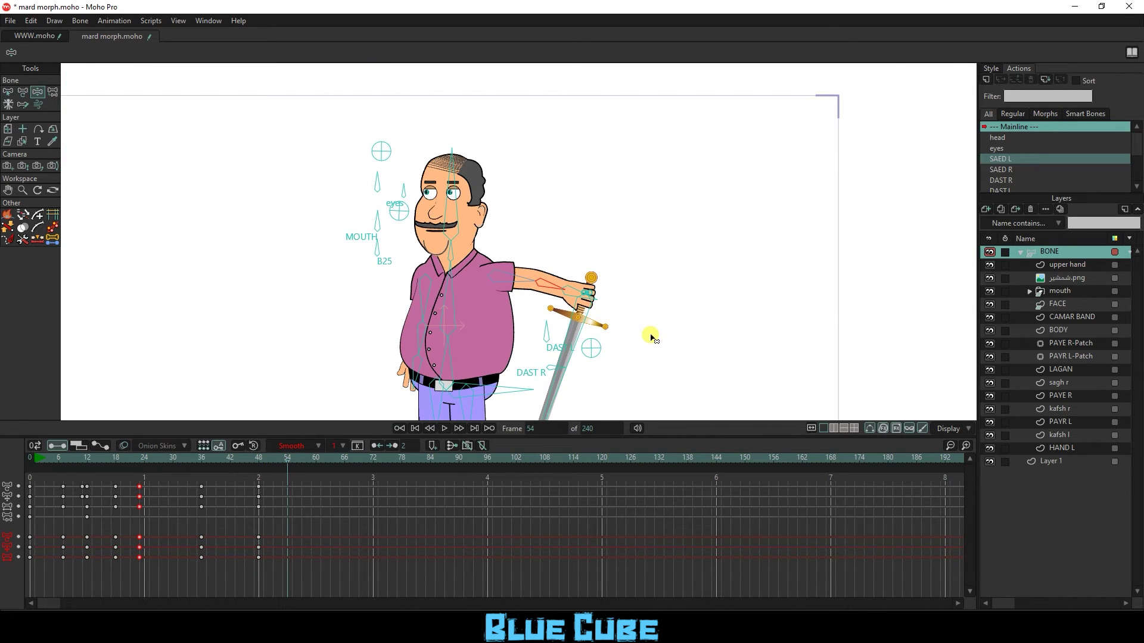
left_click_drag(651, 332, 619, 309)
scroll(602, 173, "up", 5)
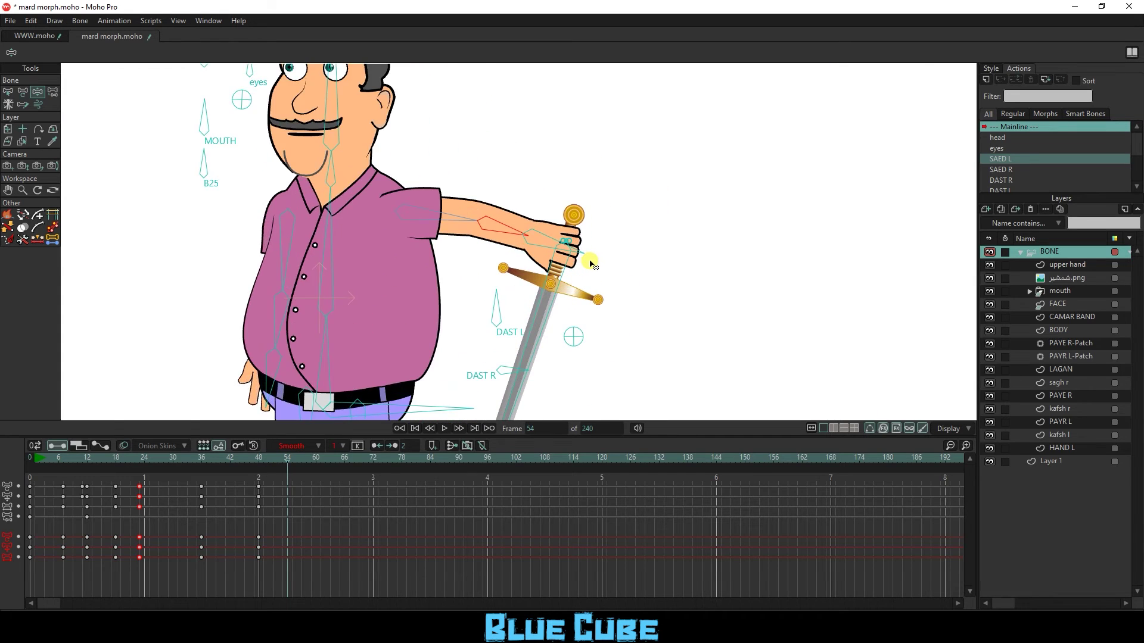
left_click_drag(492, 390, 501, 347)
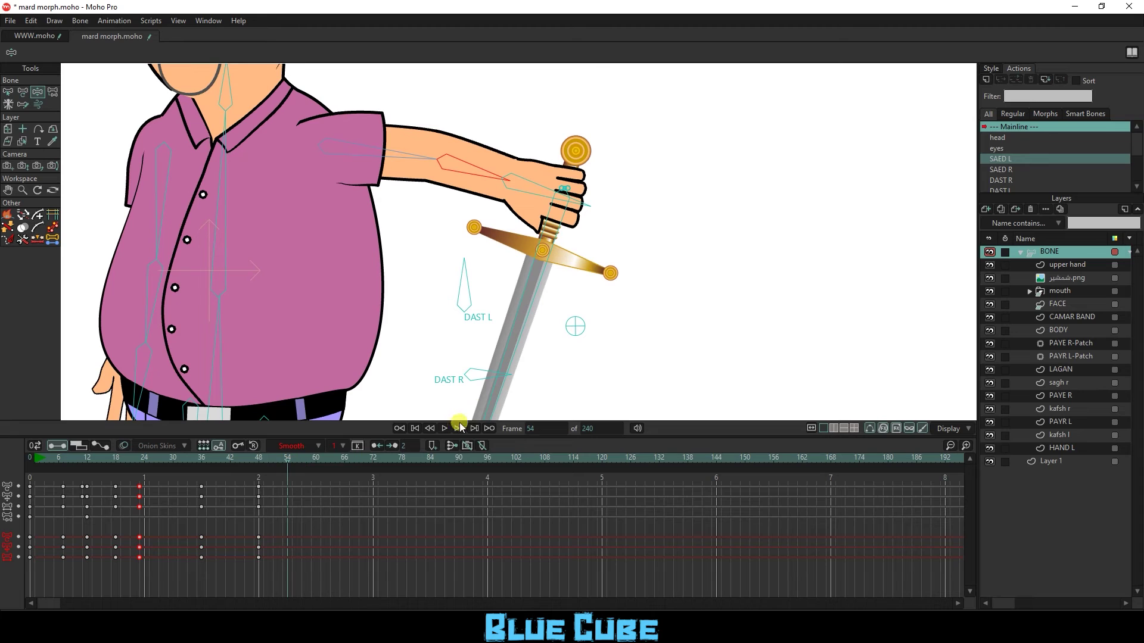
left_click_drag(481, 374, 464, 346)
left_click_drag(269, 459, 343, 459)
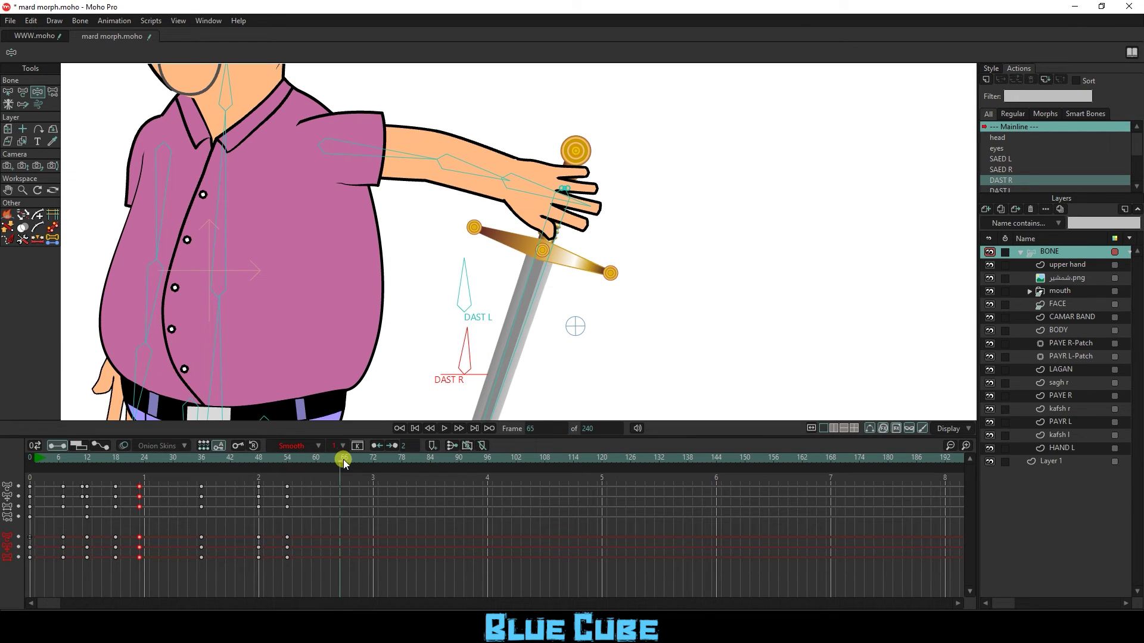
scroll(469, 225, "down", 2)
scroll(439, 276, "down", 2)
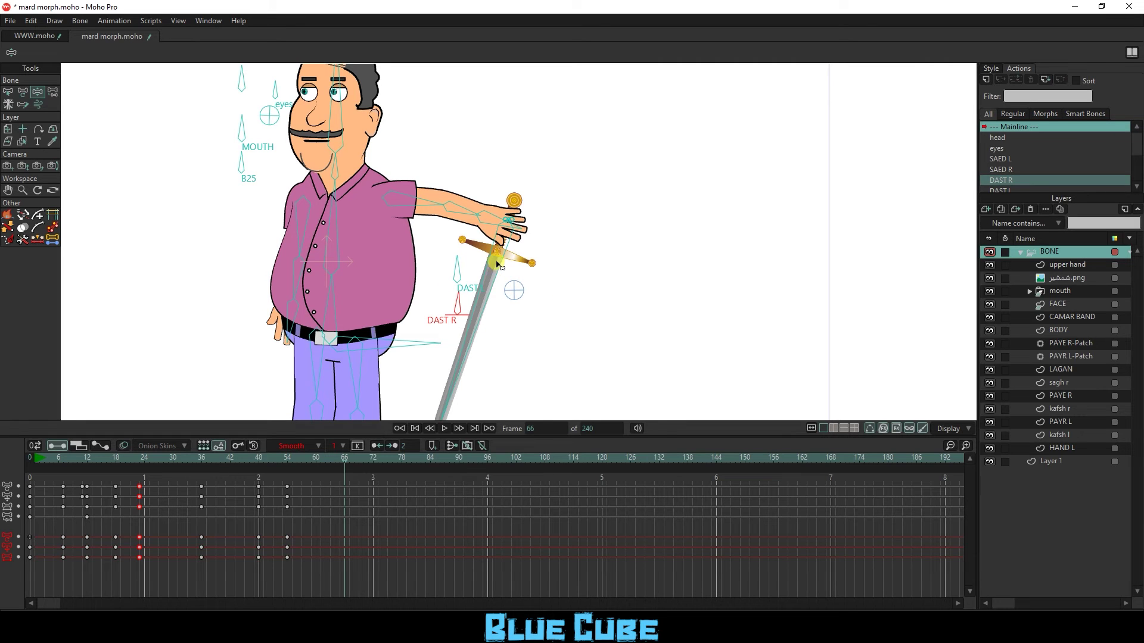
scroll(505, 222, "up", 4)
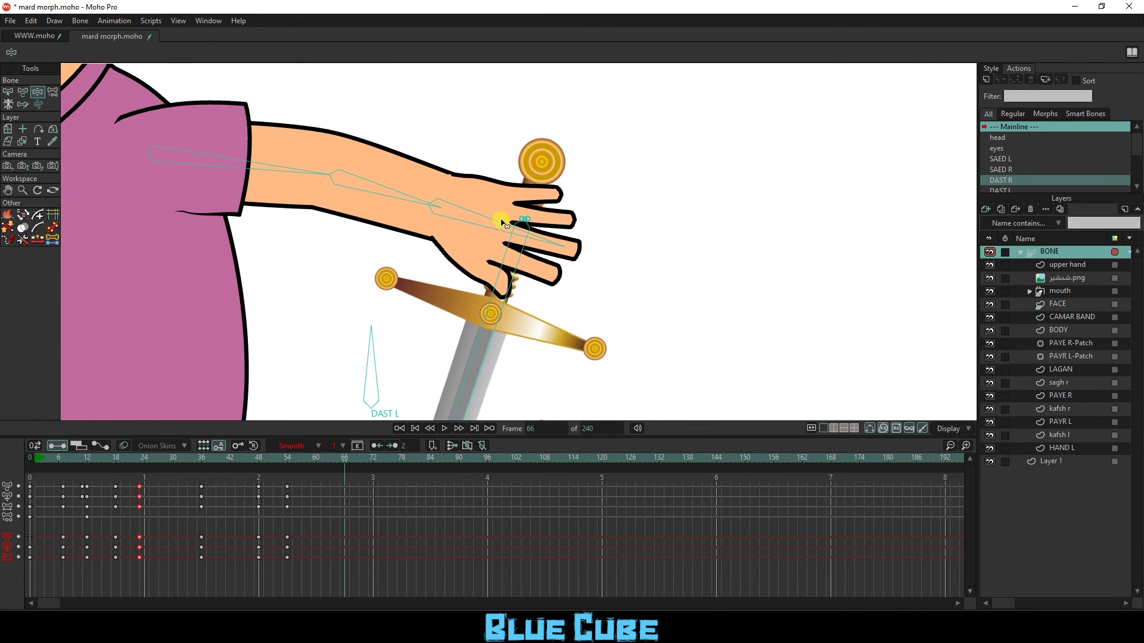
left_click_drag(345, 460, 288, 454)
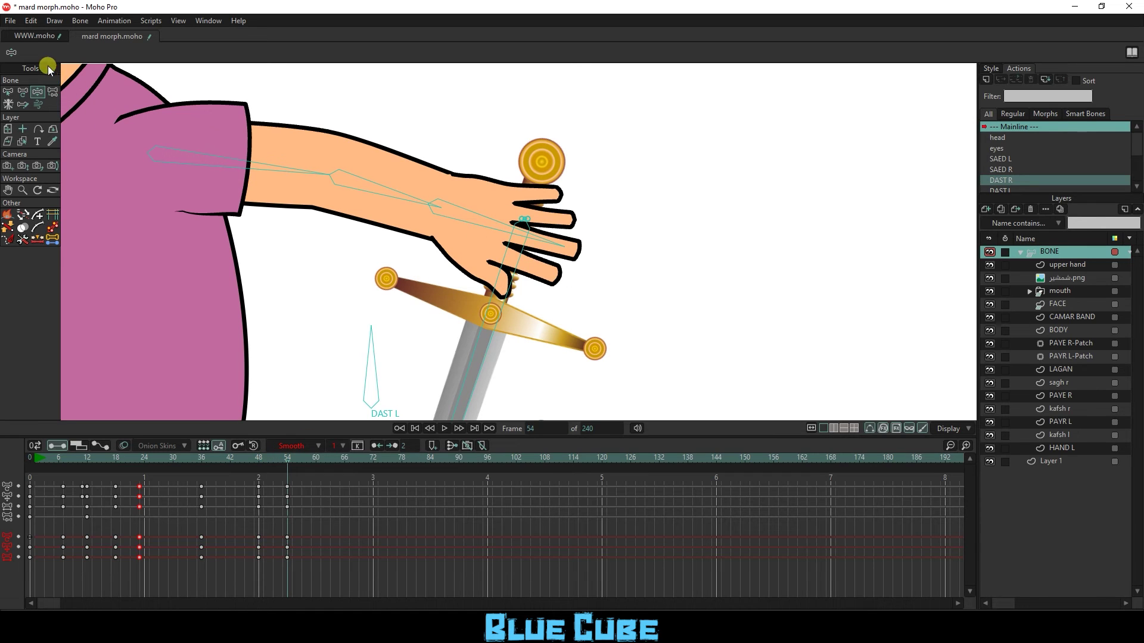
Step: Select the sword bone B31 and unparent it from the hand with the Reparent tool
left_click(7, 91)
left_click(488, 317)
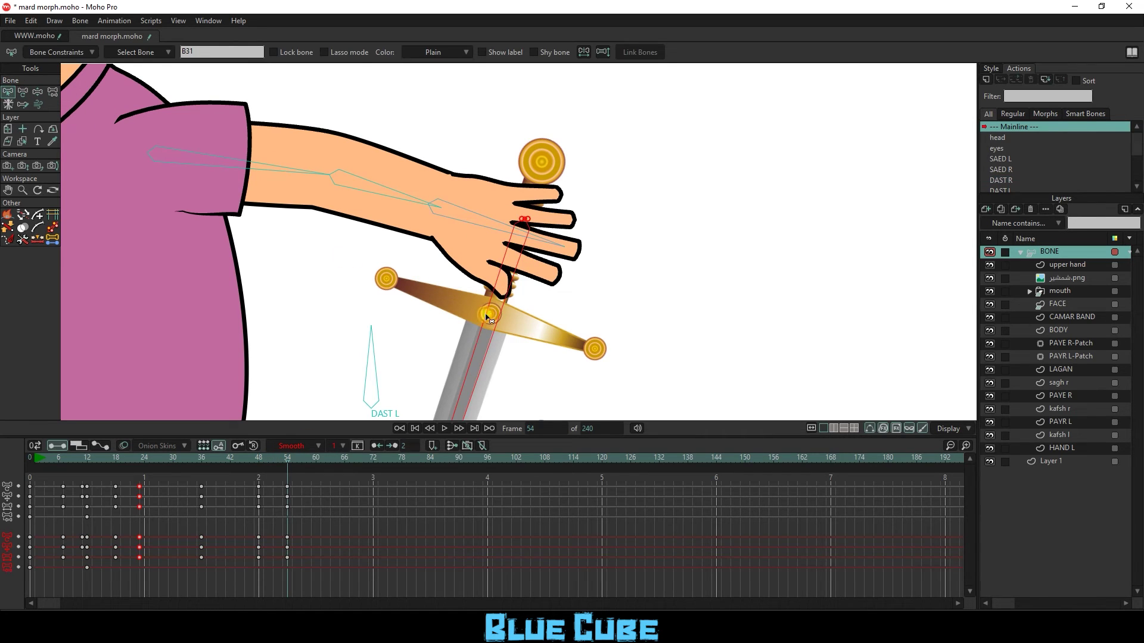
left_click(52, 91)
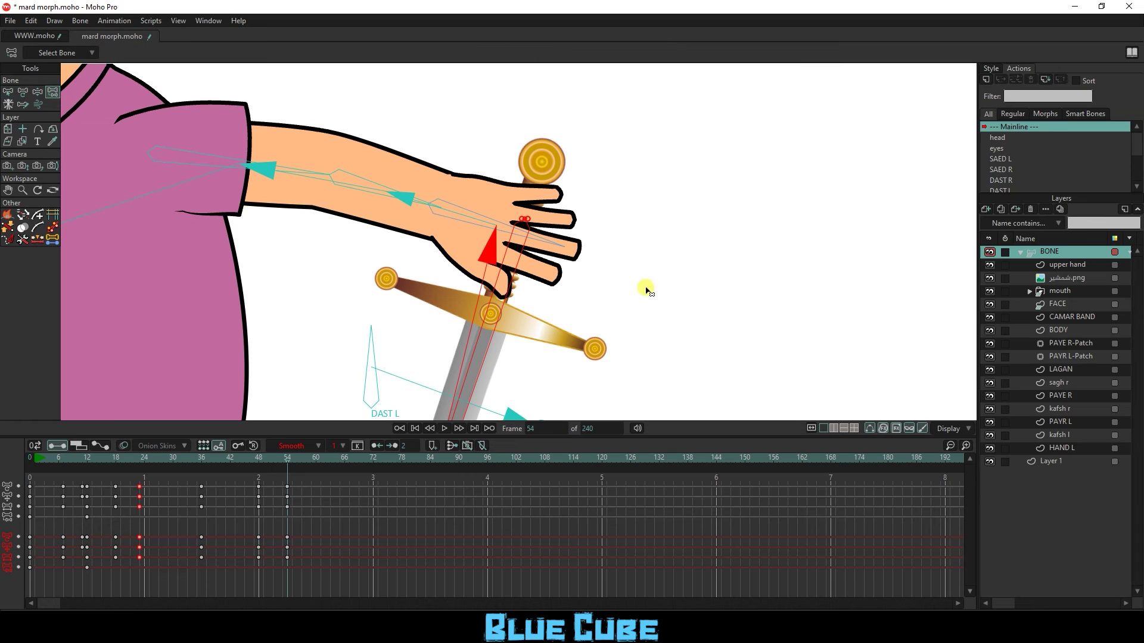
left_click(664, 273)
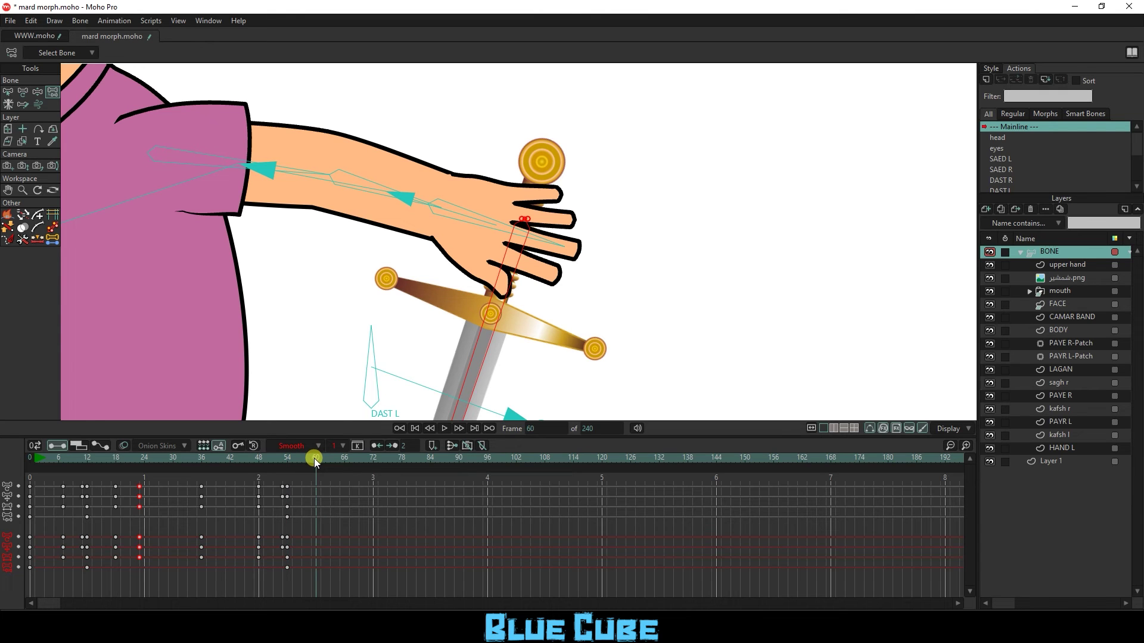
scroll(408, 280, "down", 5)
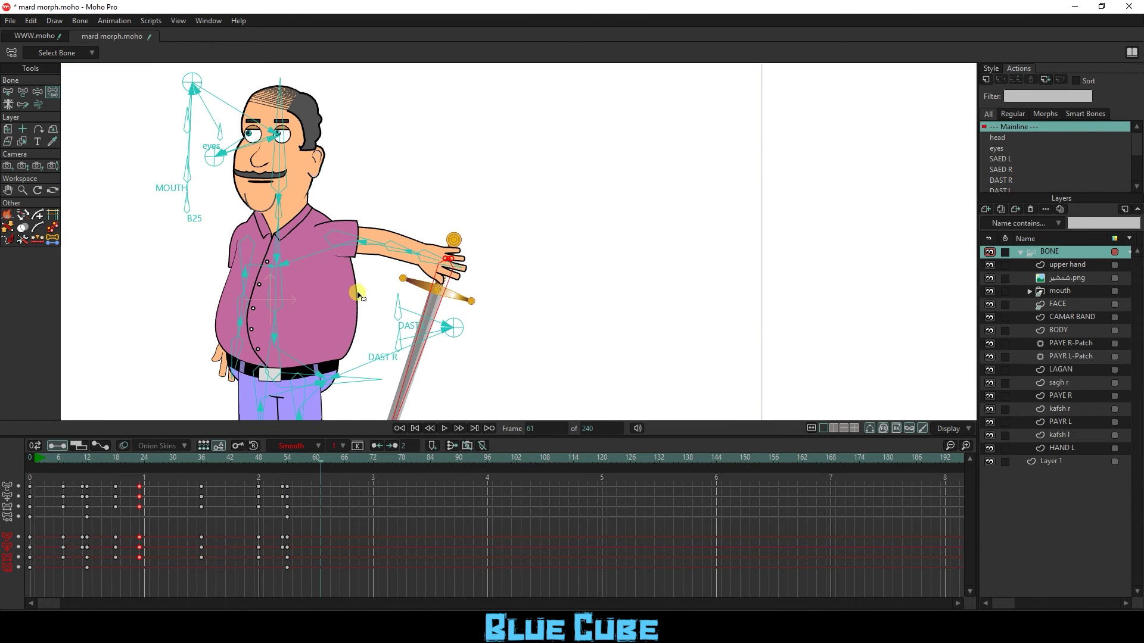
Step: Lower the arm to his side and drop the sword near the hip at frame 60, then play back
left_click(37, 92)
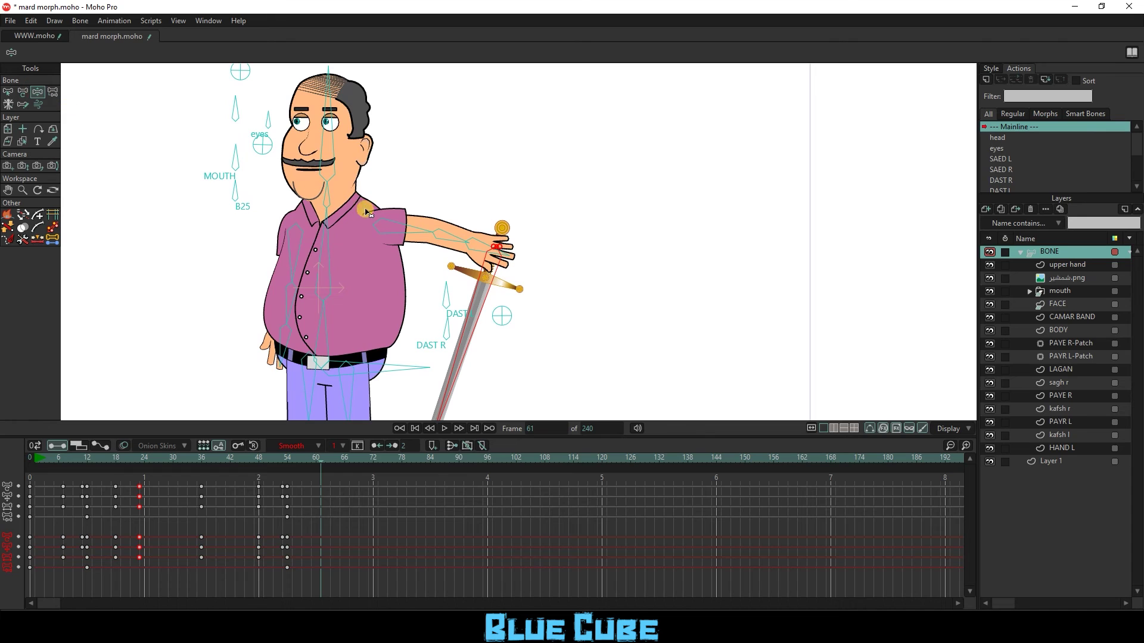
left_click_drag(409, 234, 369, 322)
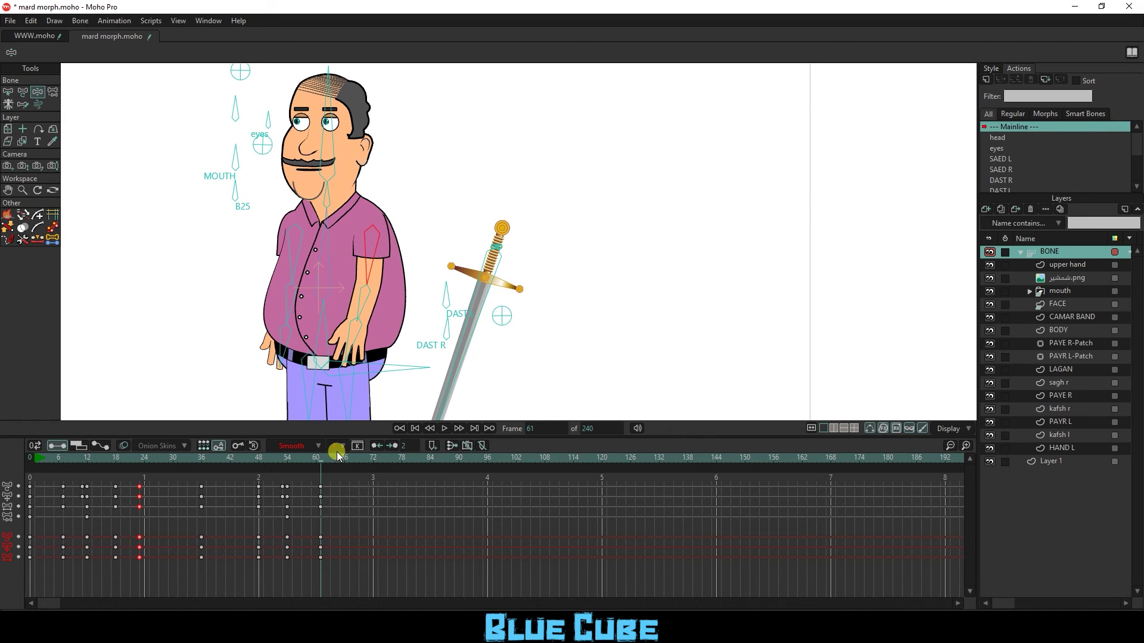
scroll(499, 276, "down", 2)
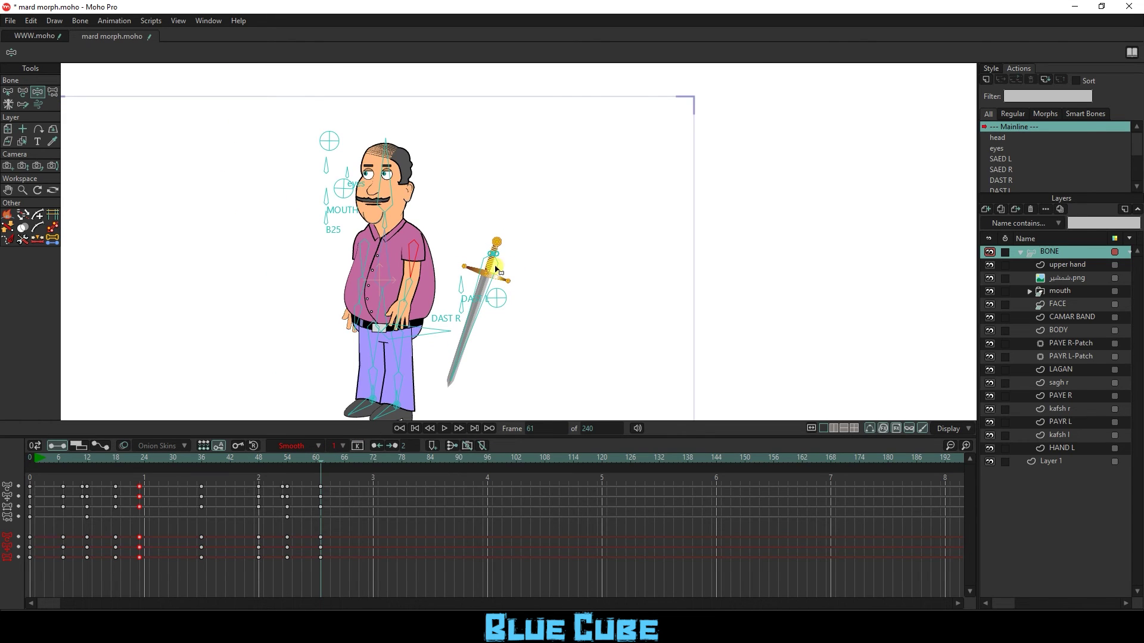
left_click_drag(495, 271, 498, 338)
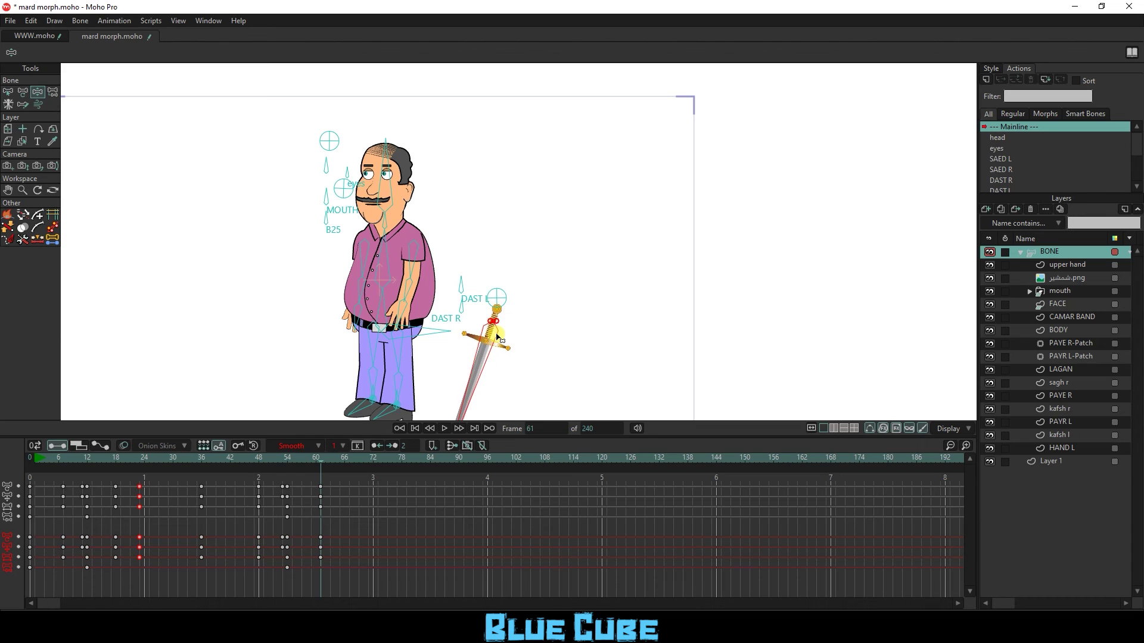
scroll(379, 395, "down", 2)
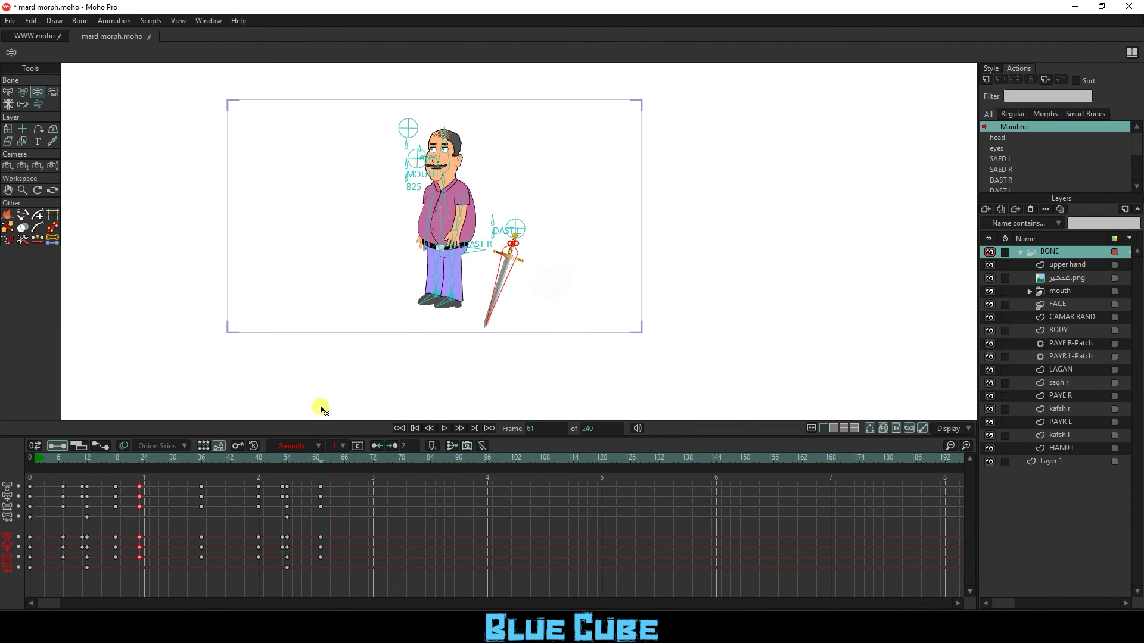
left_click_drag(288, 459, 165, 473)
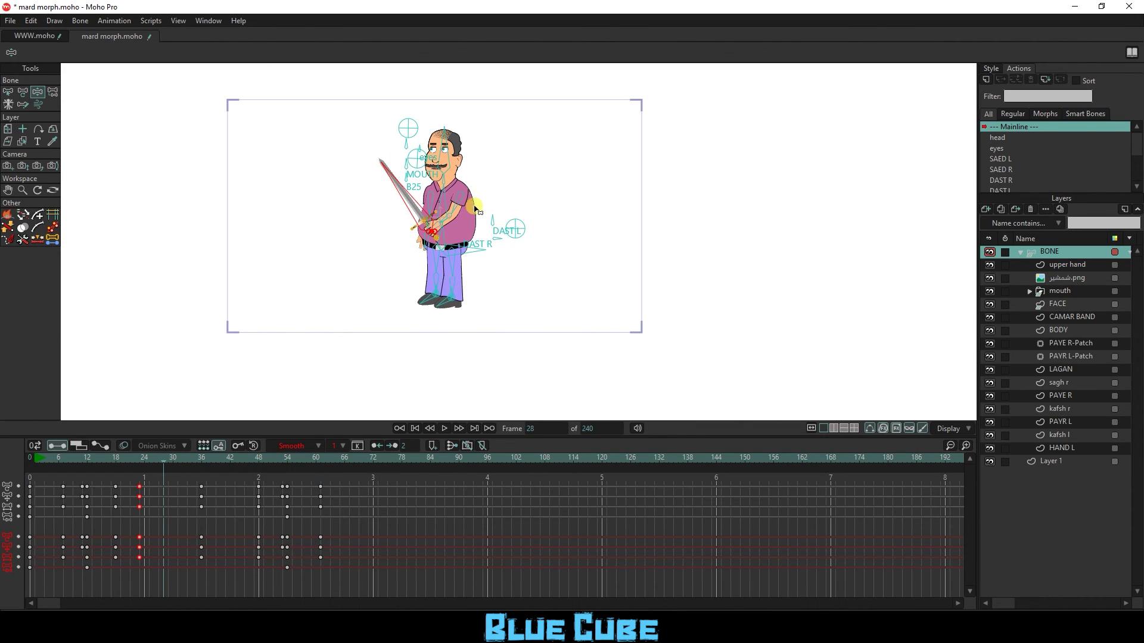
scroll(516, 212, "up", 3)
key("space")
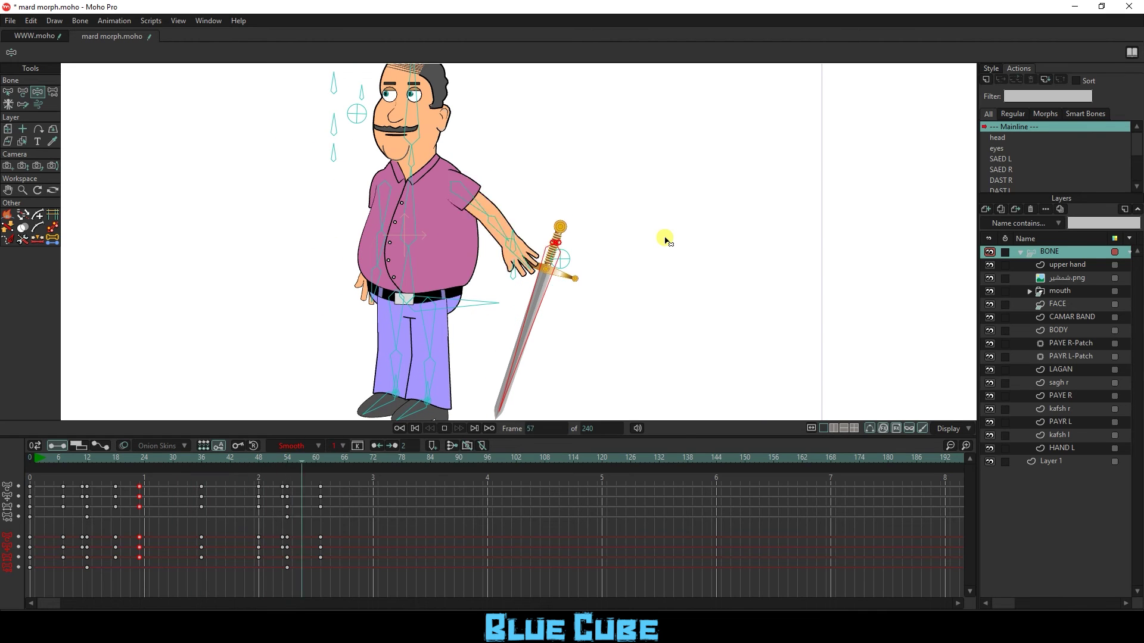
mouse_move(288, 458)
left_mouse_down()
mouse_move(253, 467)
mouse_move(417, 474)
mouse_move(273, 457)
mouse_move(296, 466)
left_mouse_up()
key("space")
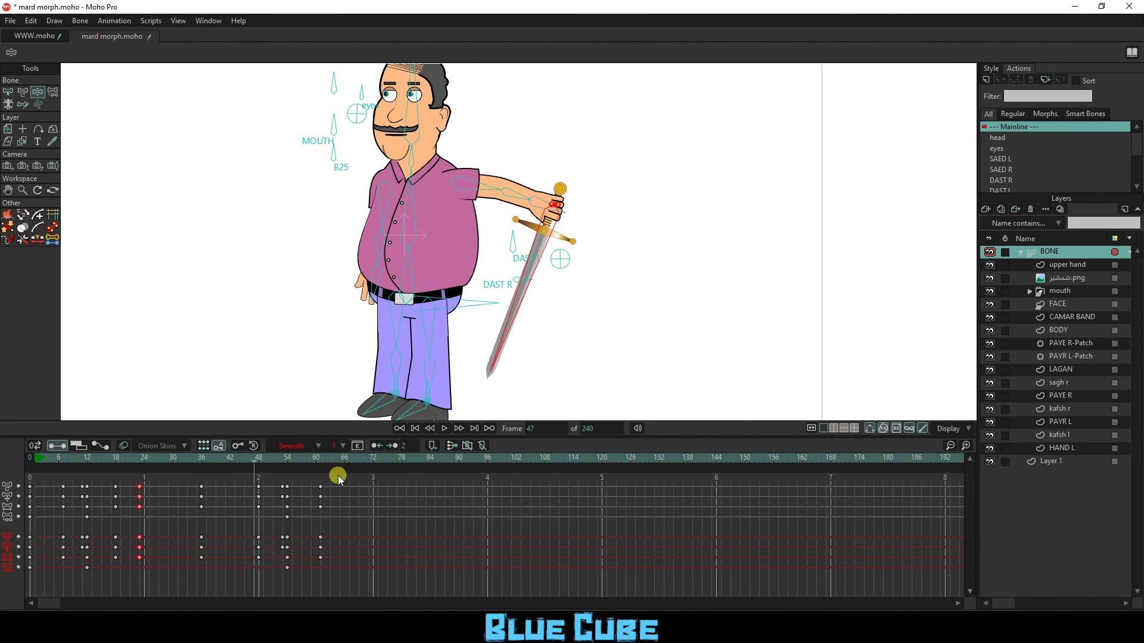
key("space")
Step: Set the keyframes from frame 54 to 62 to Linear interpolation and play the drop
left_click_drag(364, 478, 27, 573)
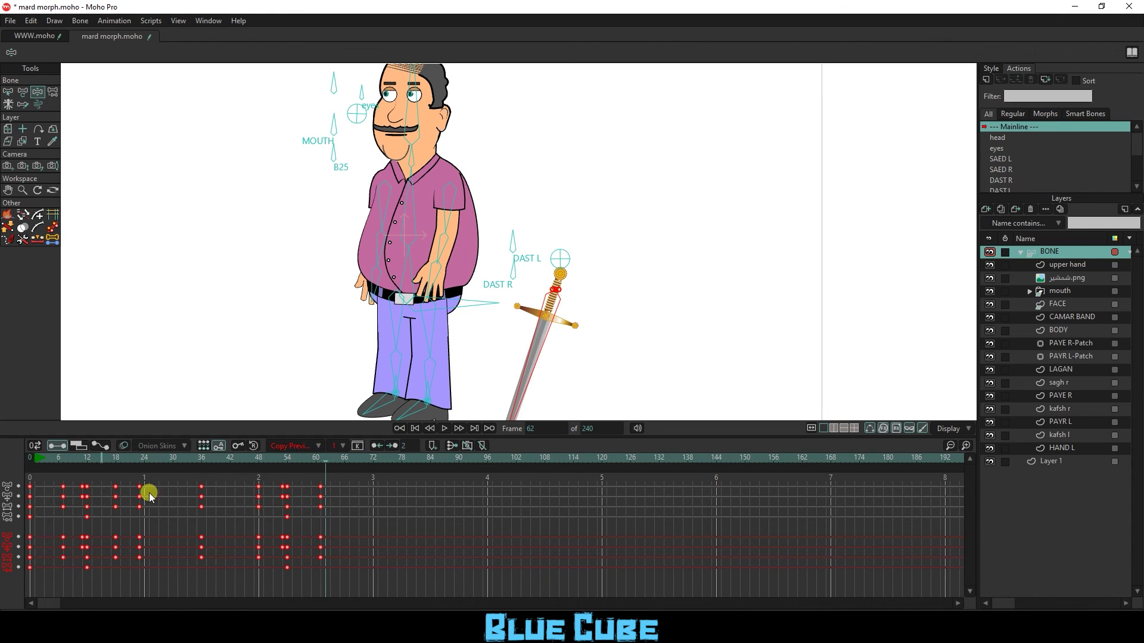
left_click(345, 480)
left_click_drag(346, 481, 288, 585)
left_click(295, 446)
left_click(312, 480)
left_click_drag(237, 462, 142, 476)
key("space")
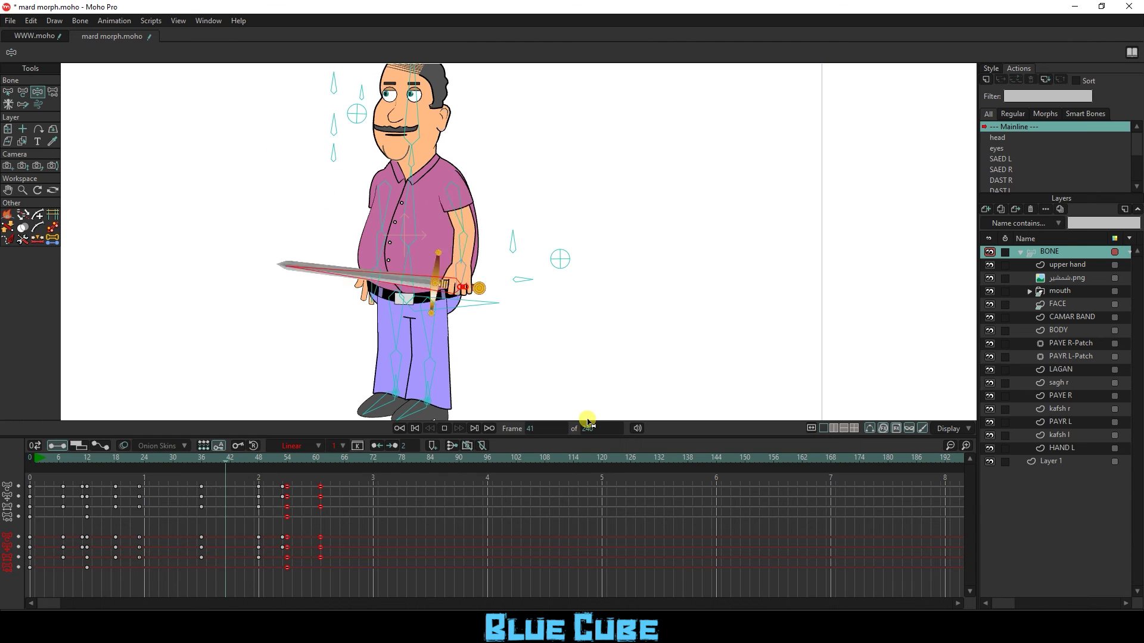